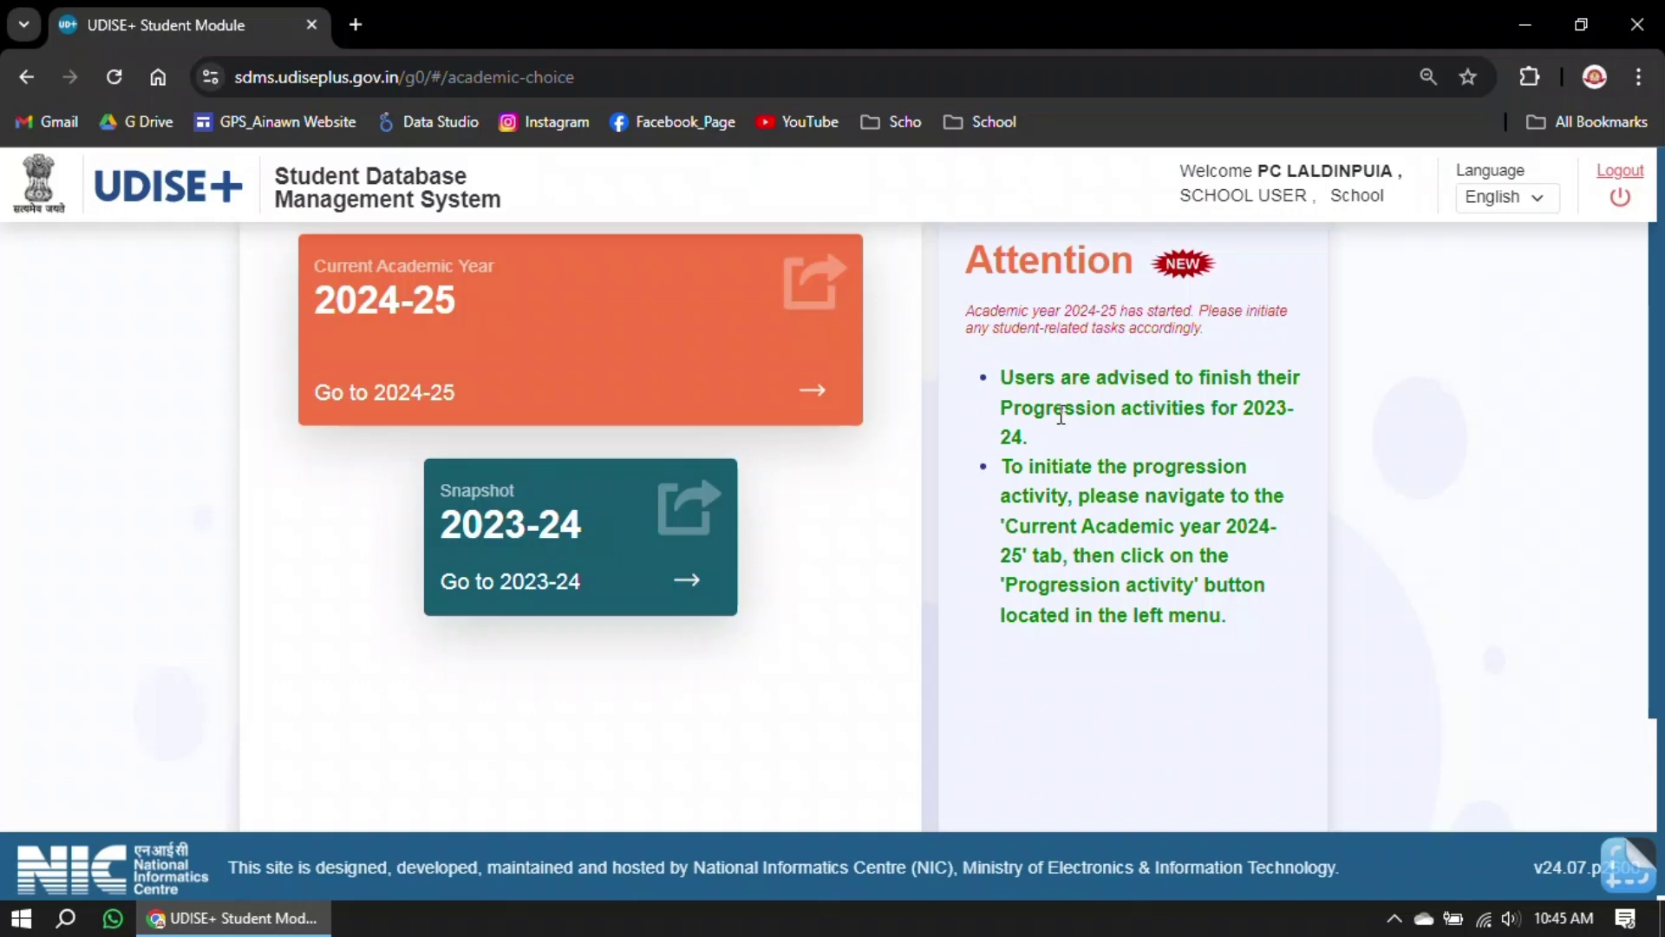
Step: Enter the 2024-25 academic year from its year card
left_click_drag(1239, 408, 1106, 440)
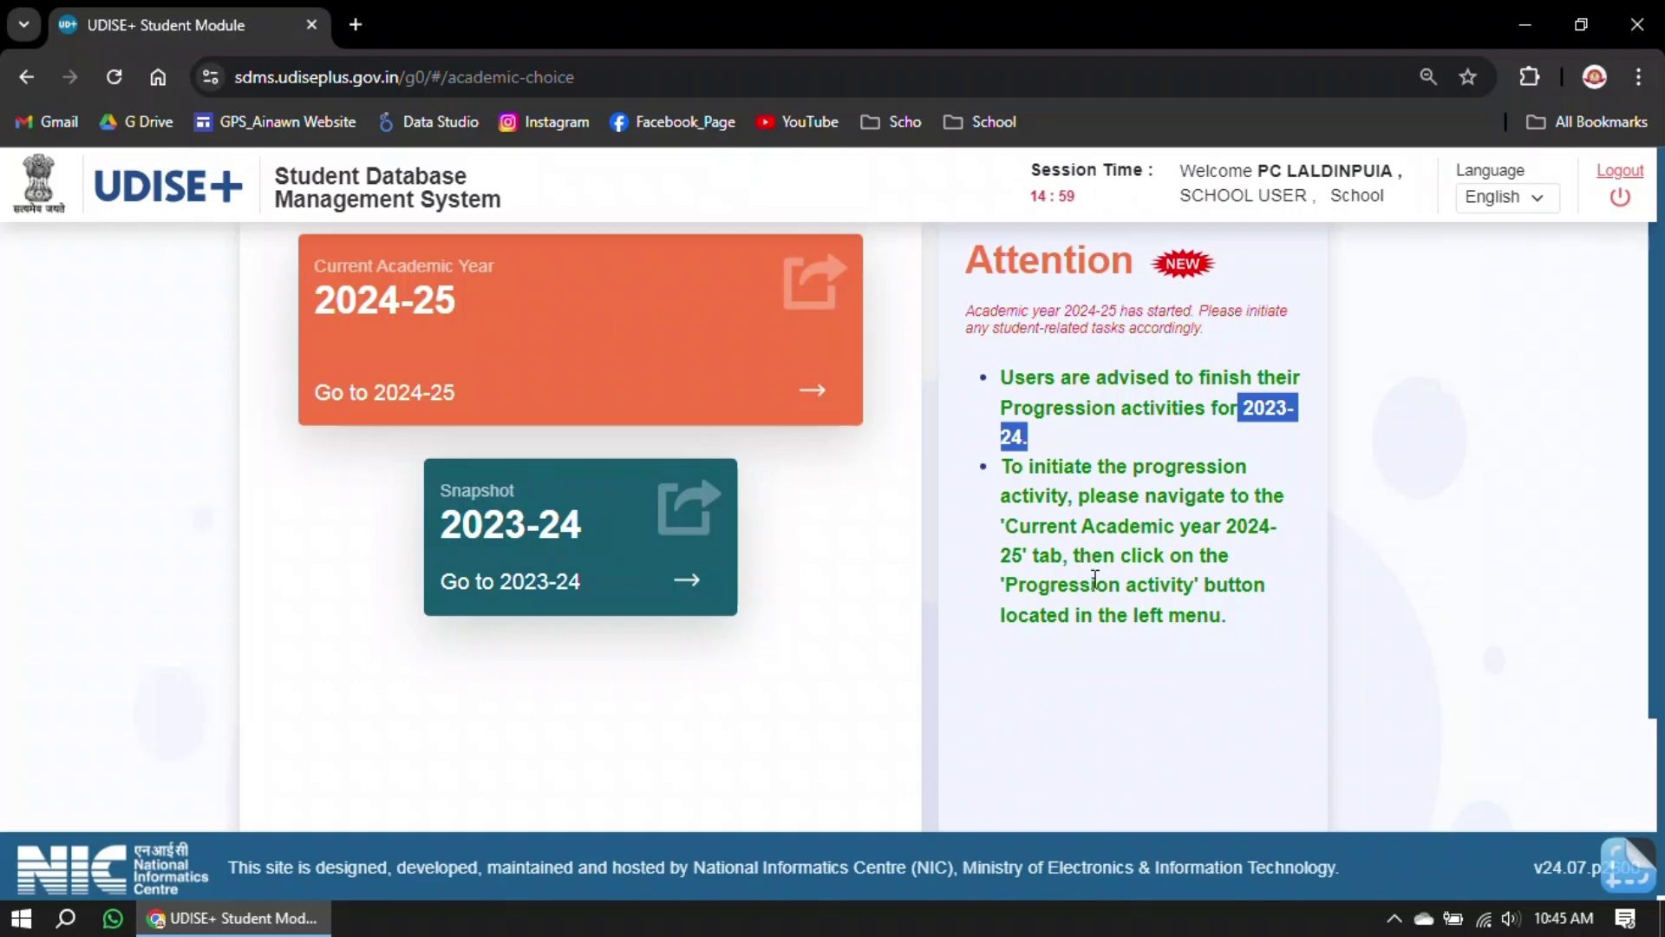
left_click(1271, 476)
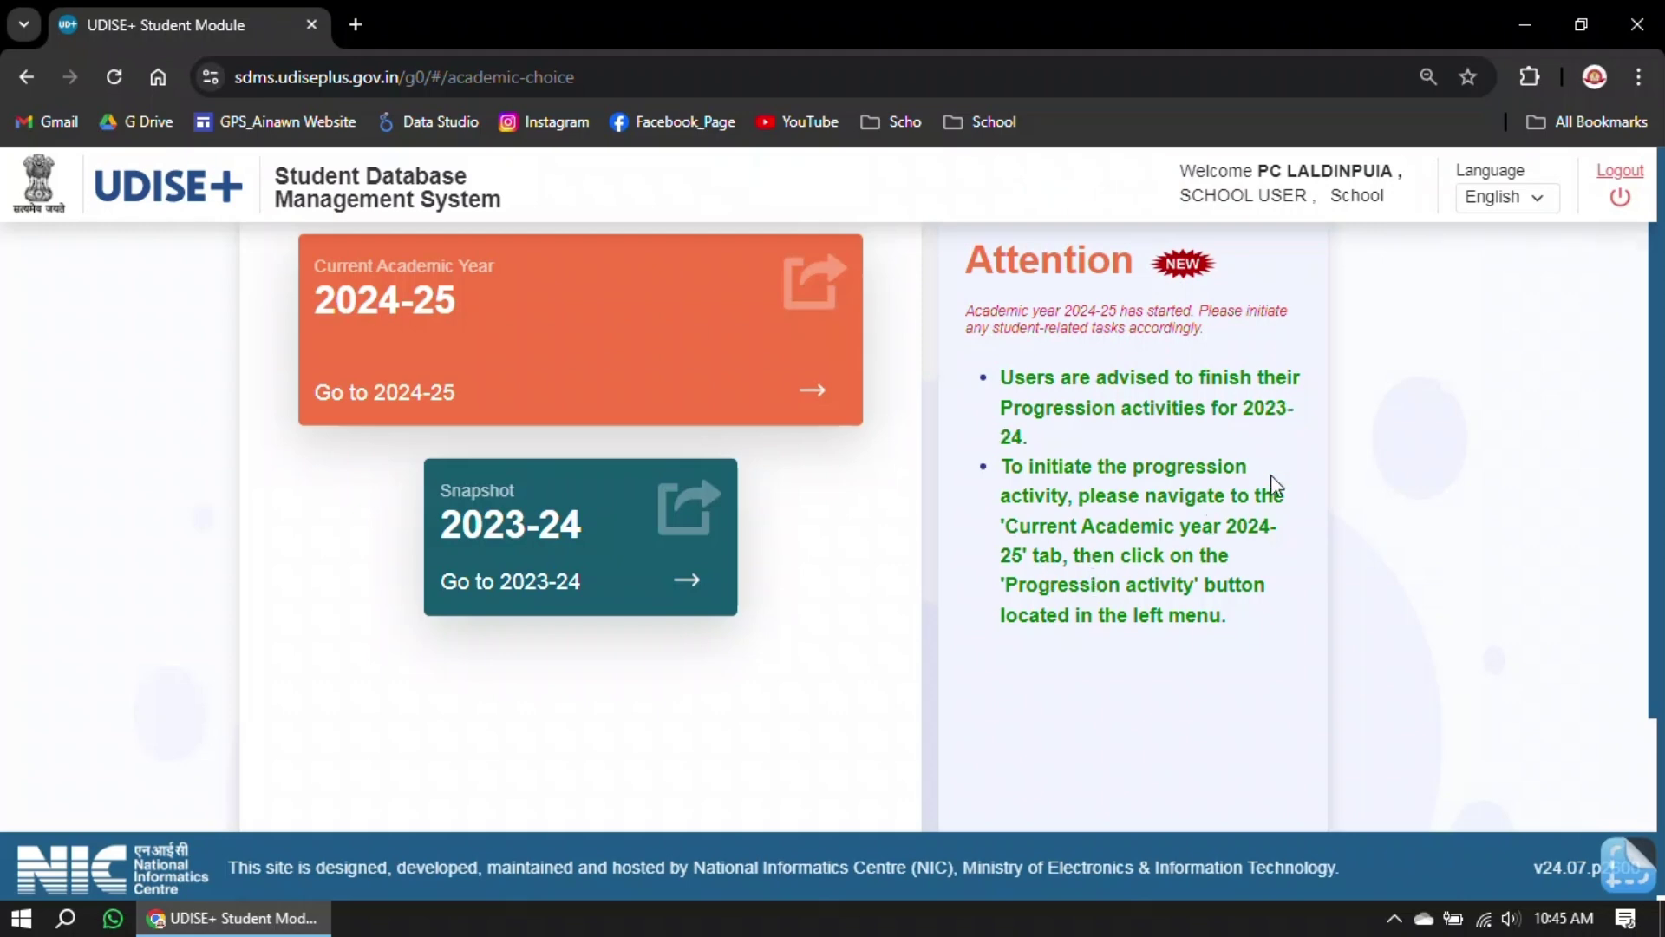
left_click(633, 336)
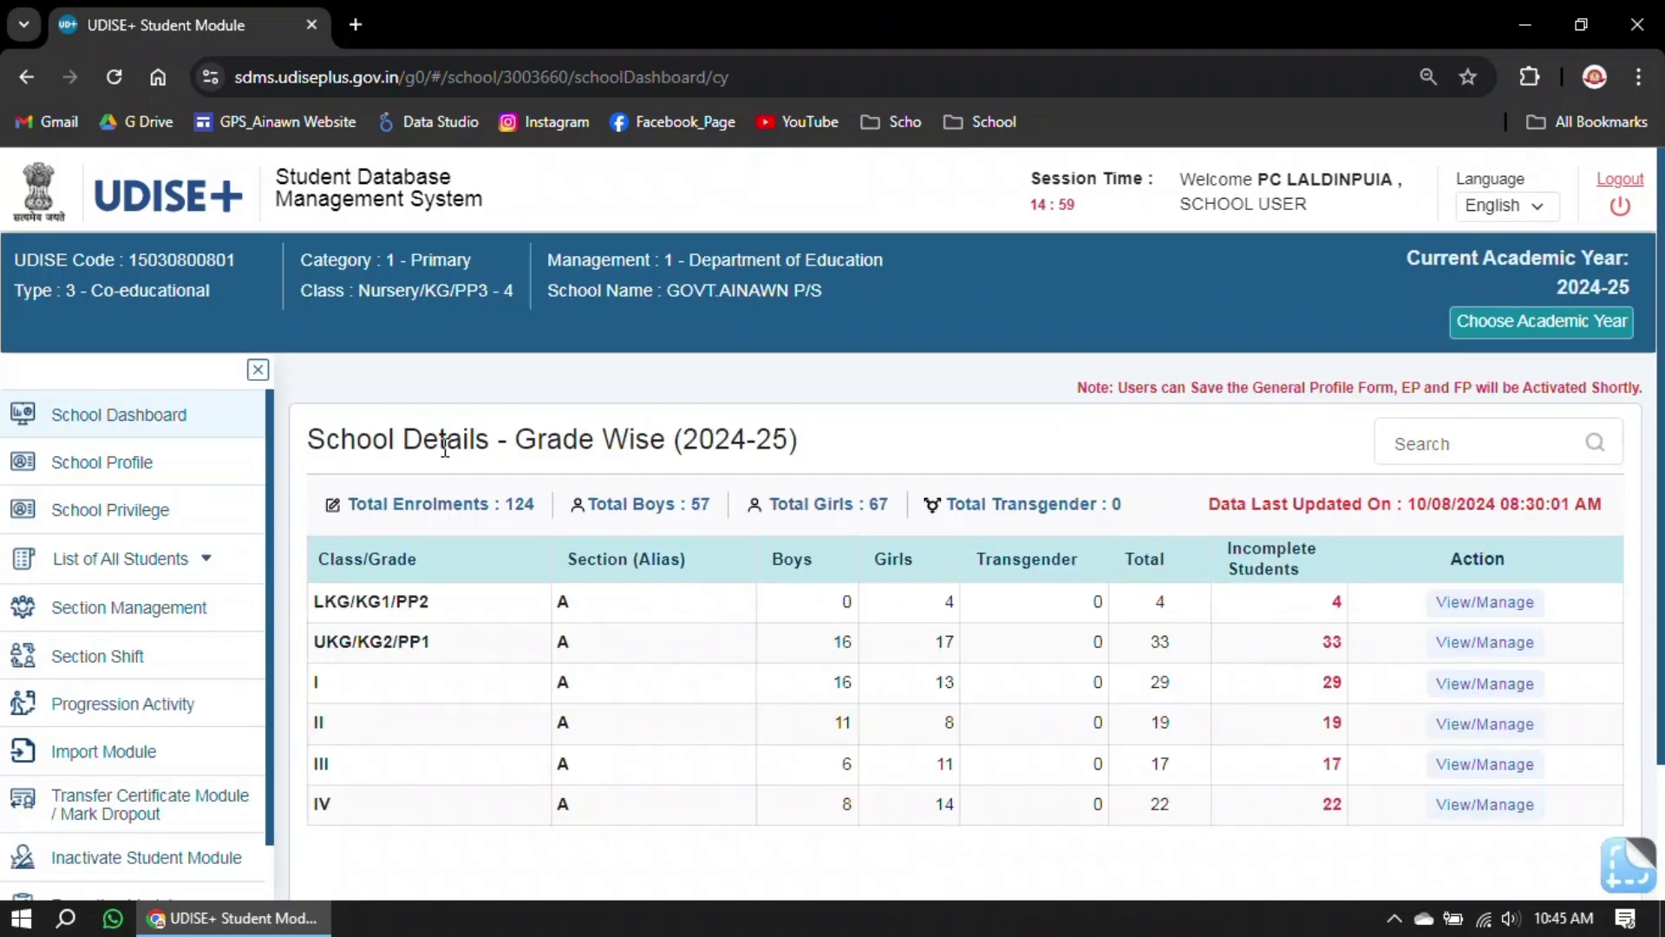
scroll(443, 448, "down", 2)
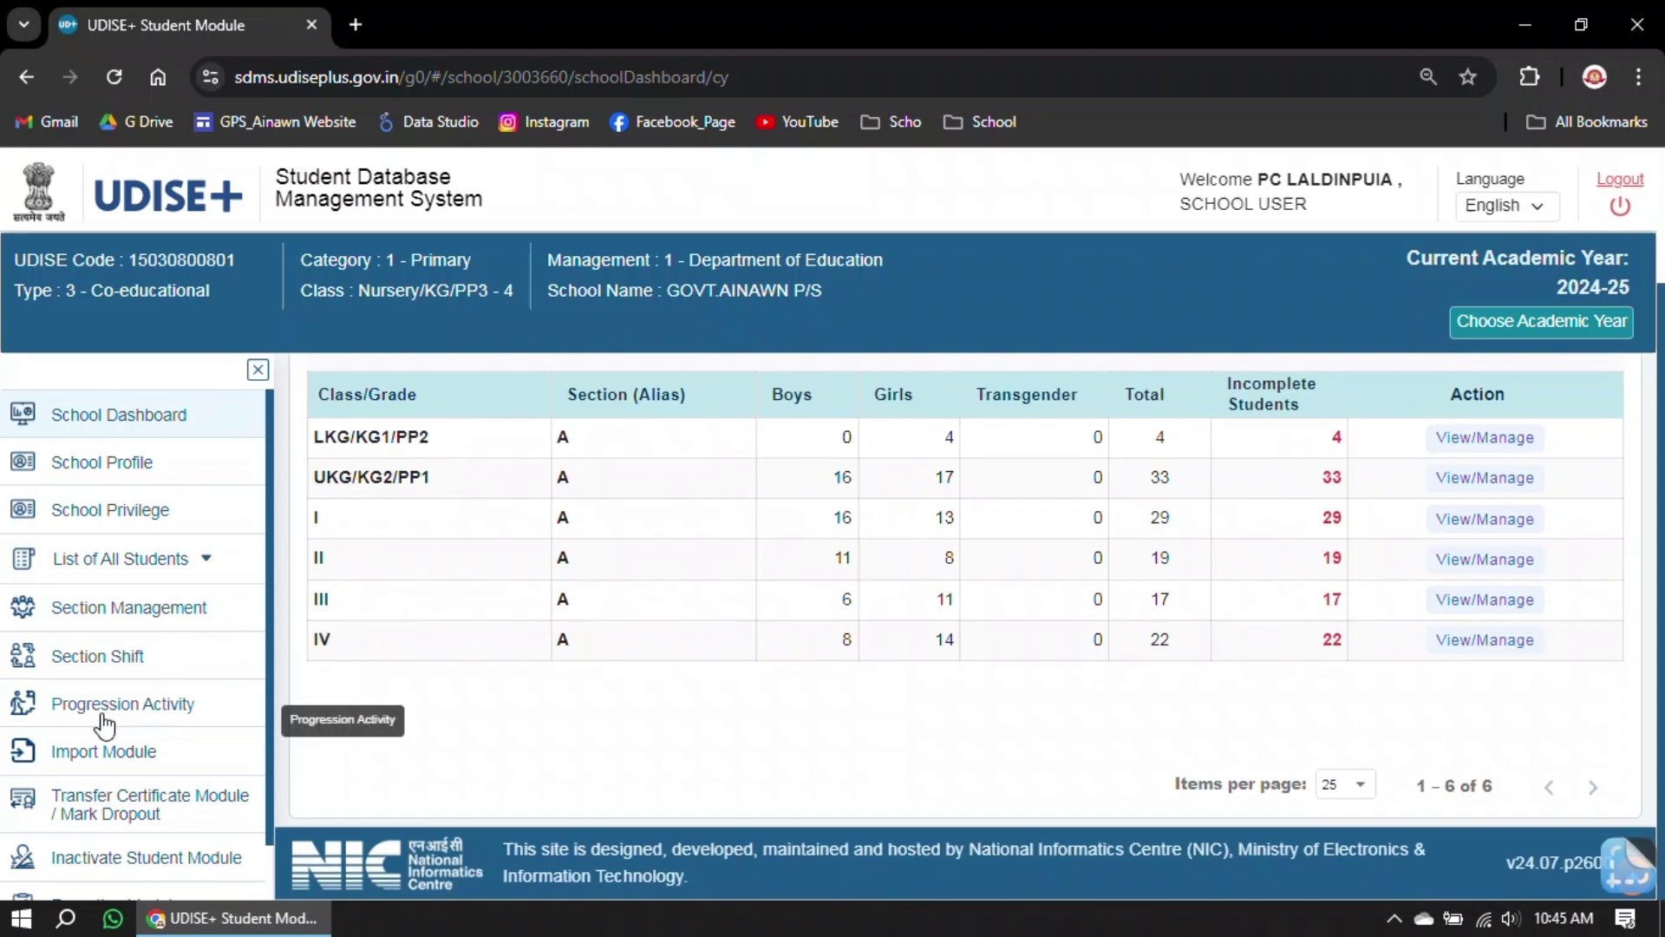
Step: Review the student progression summary, then return to the Progression Module options
left_click(103, 709)
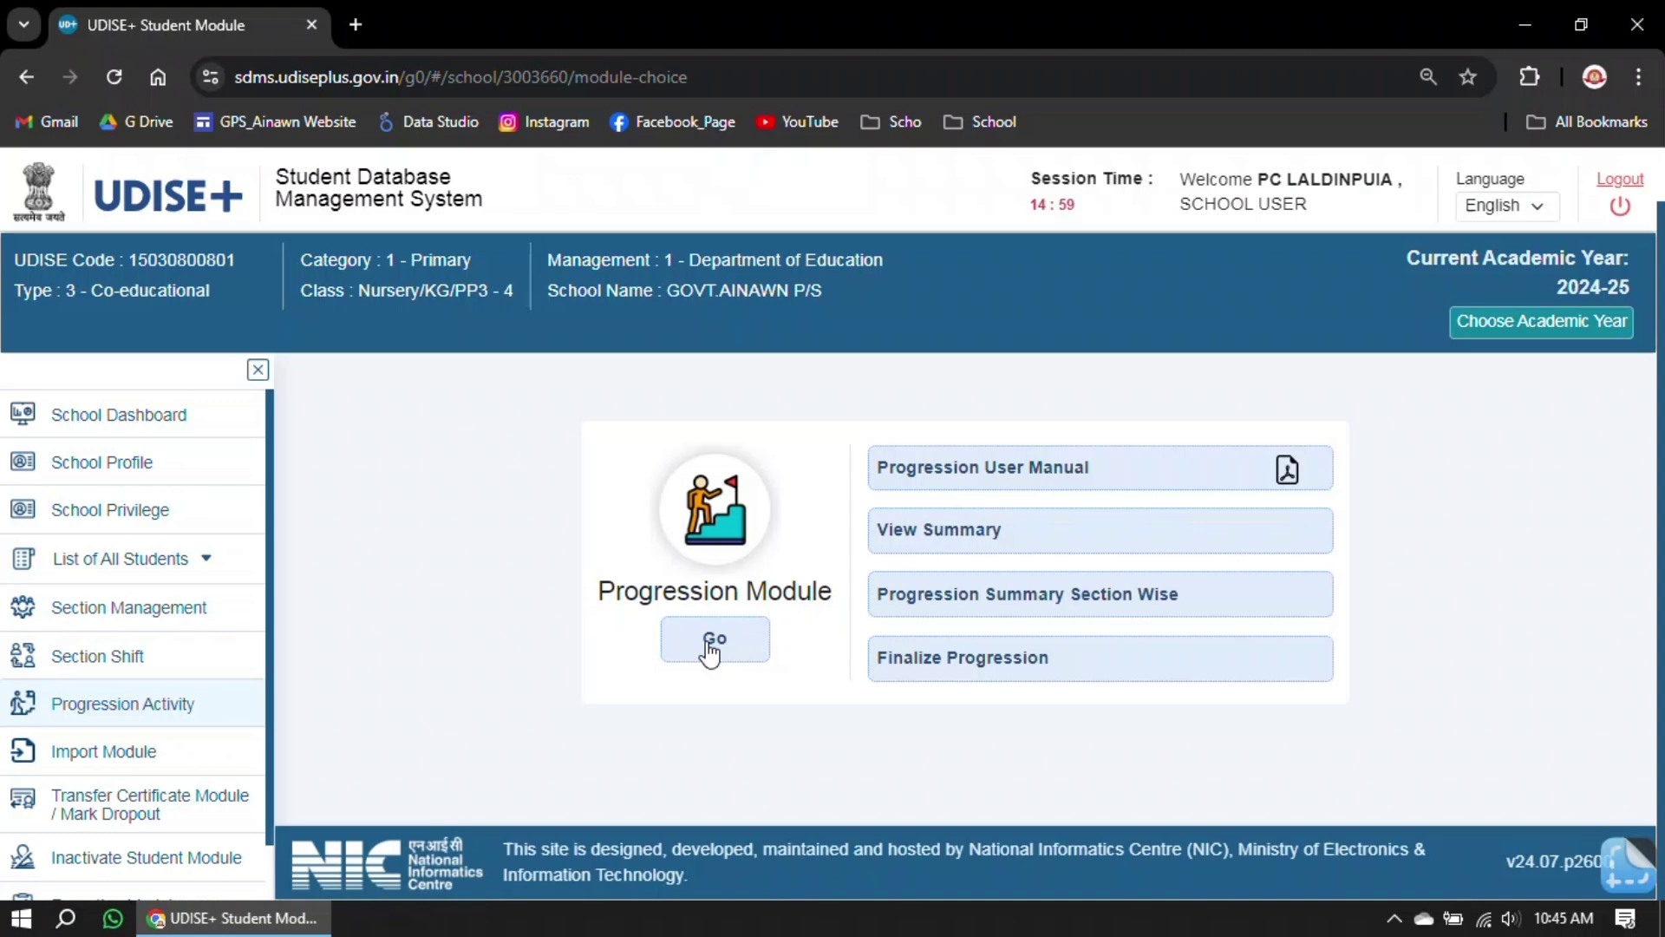
left_click(991, 526)
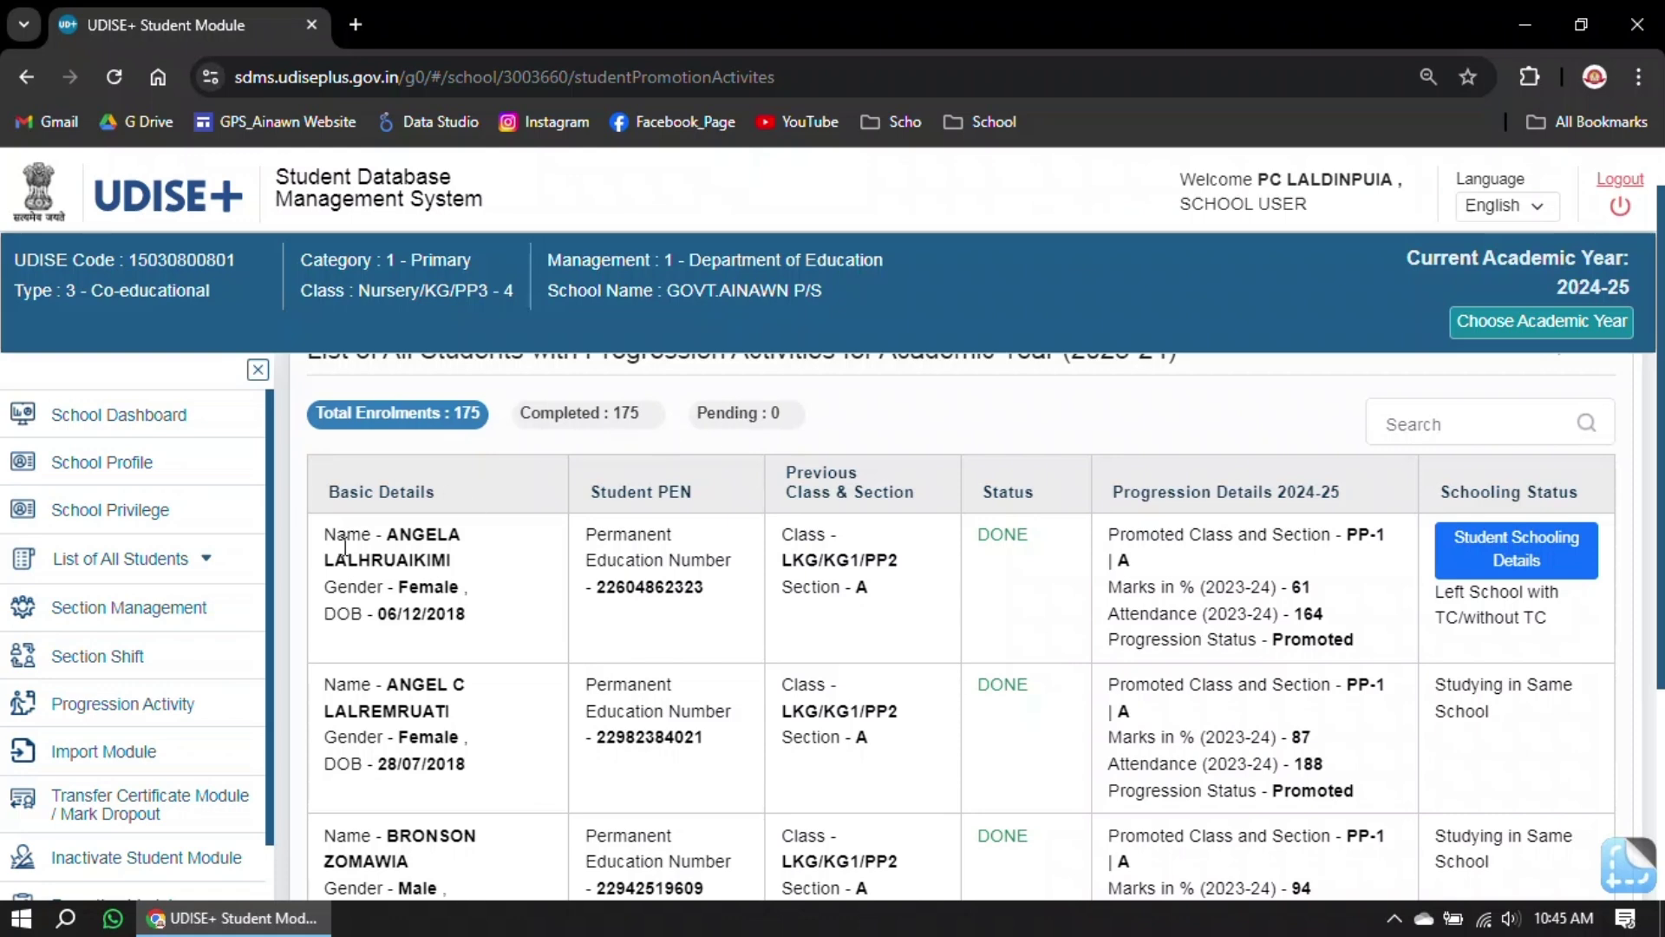
left_click(157, 709)
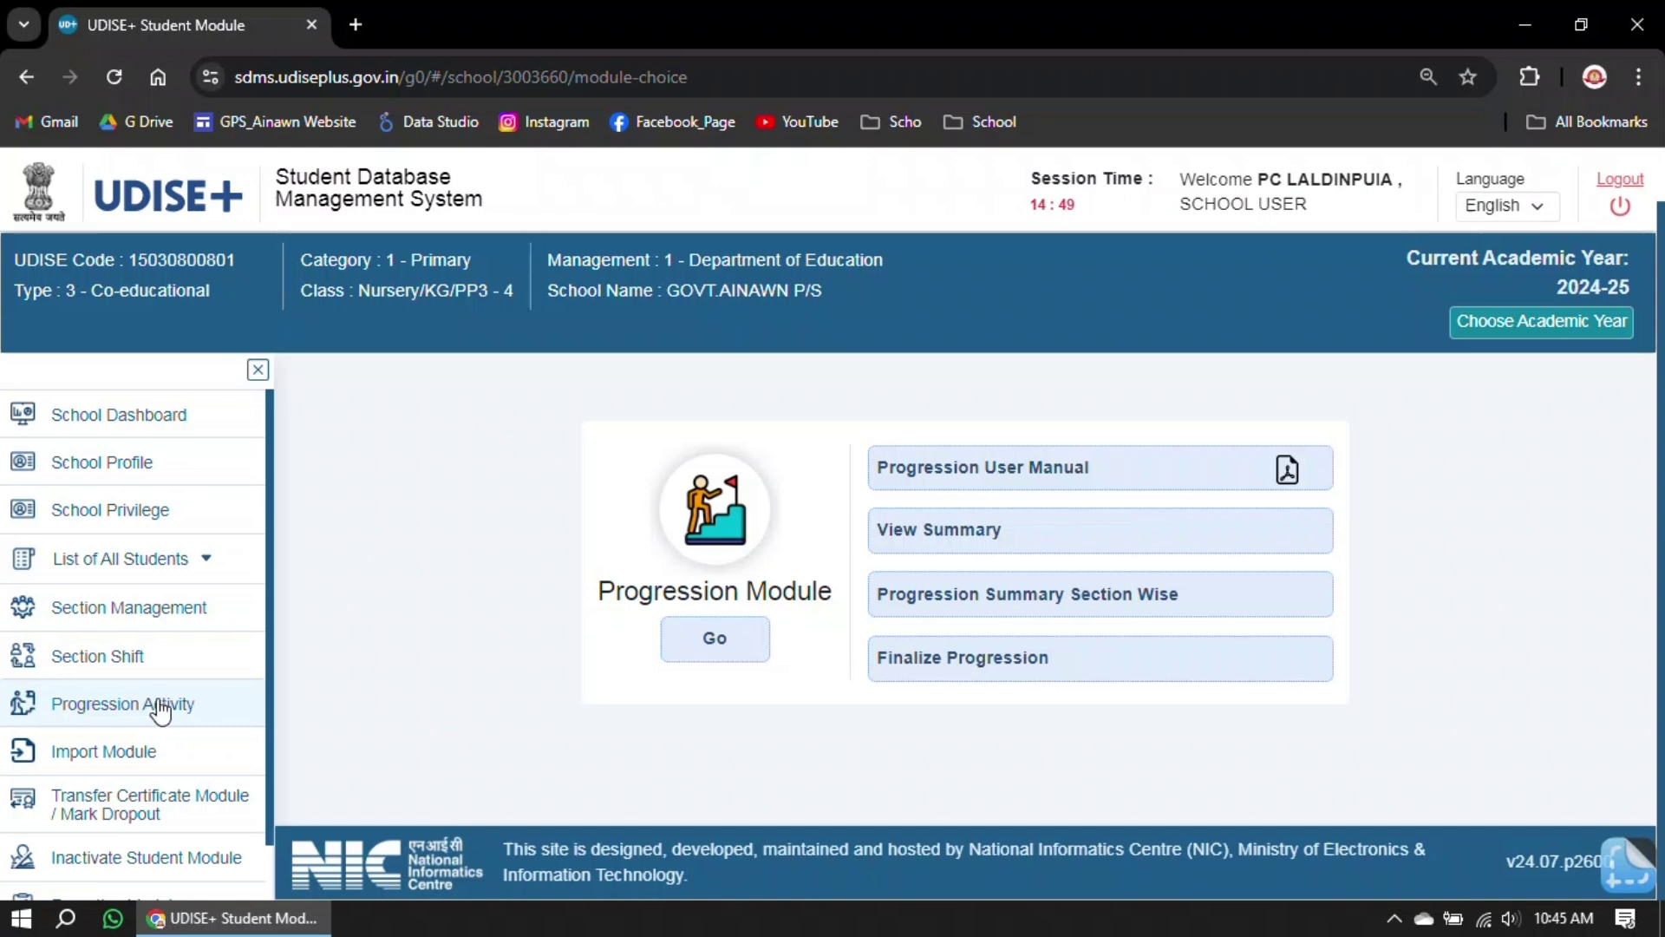
left_click(965, 605)
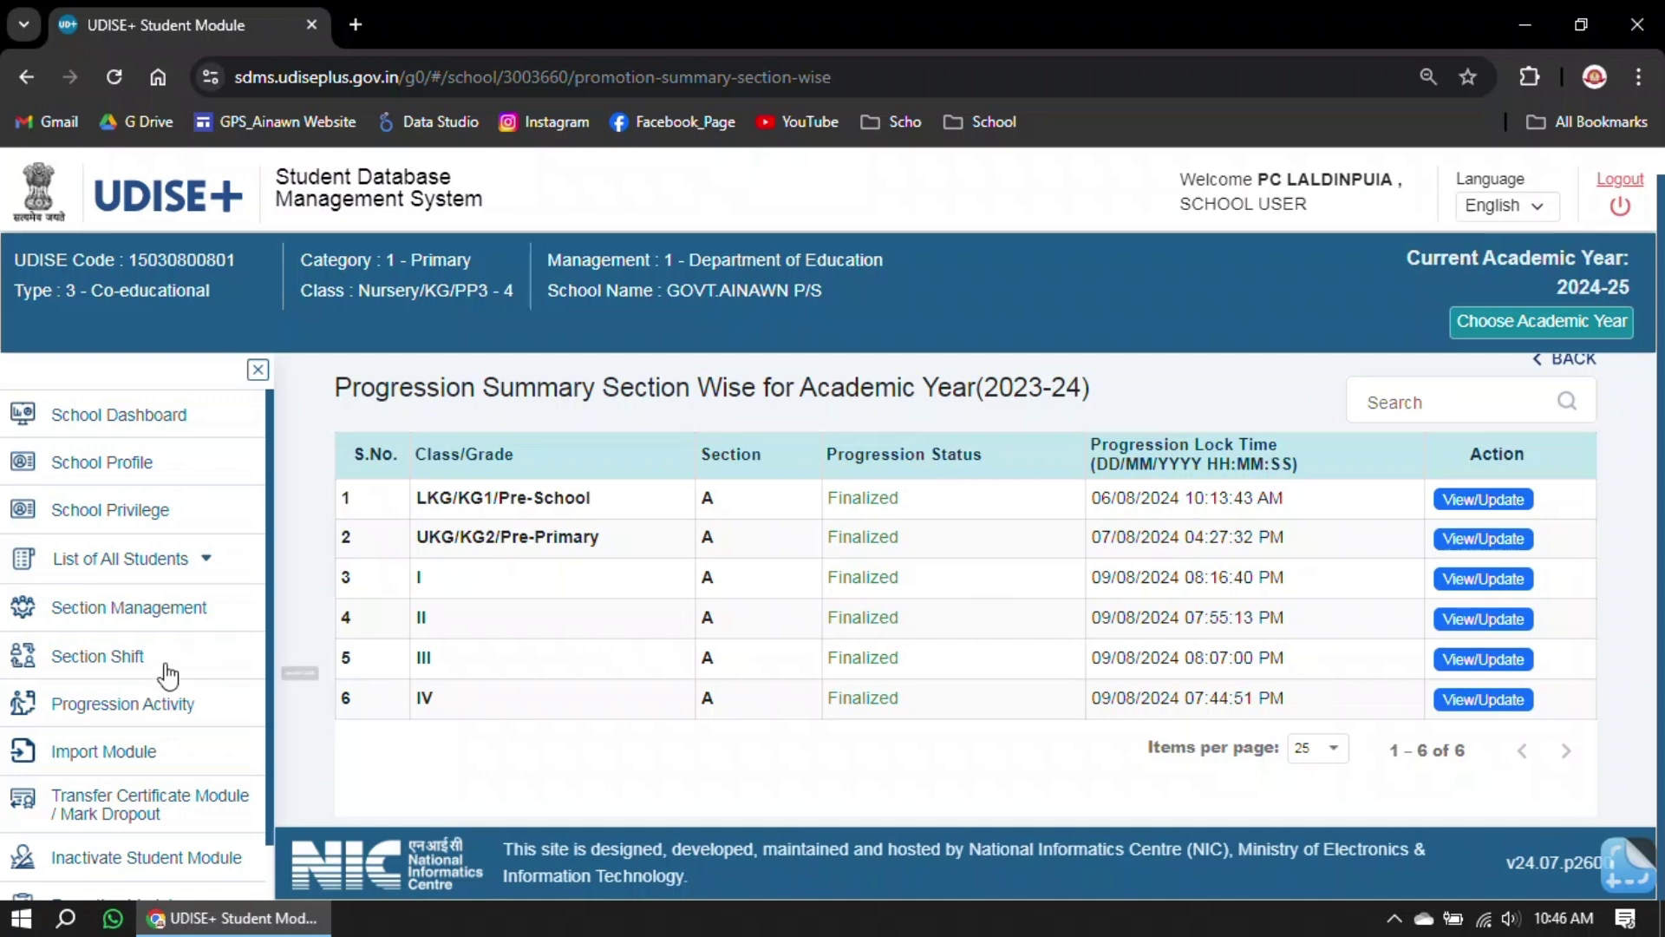
left_click(112, 709)
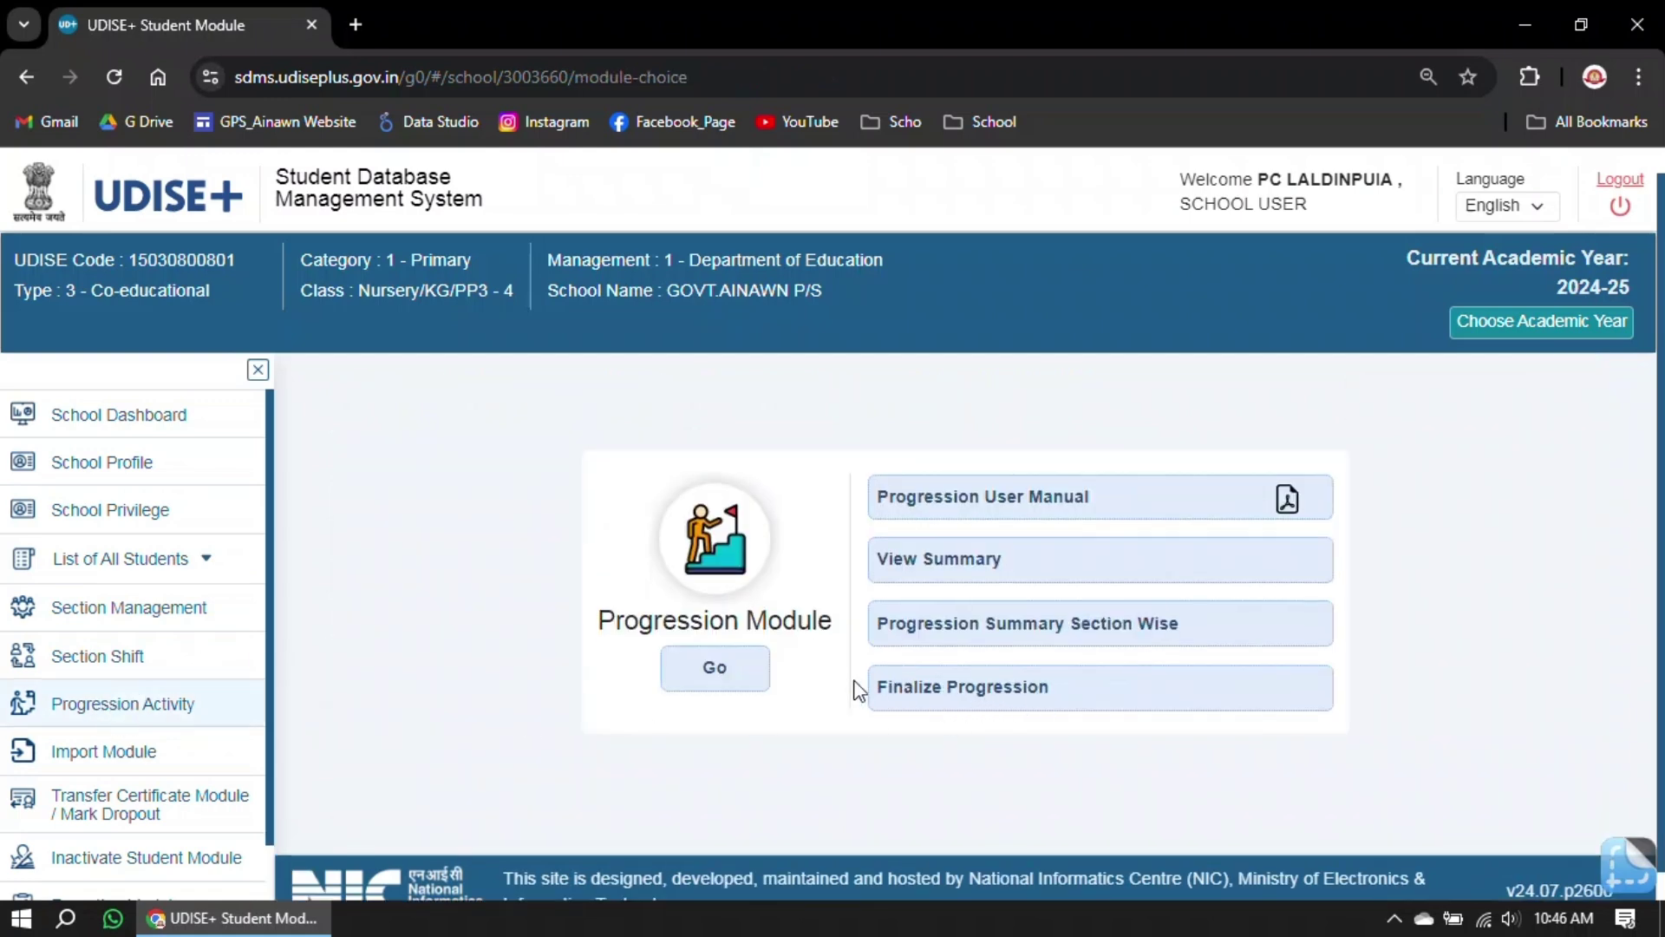
Step: Open Finalize Progression to show the 2023-24 conditions and declaration
left_click(973, 699)
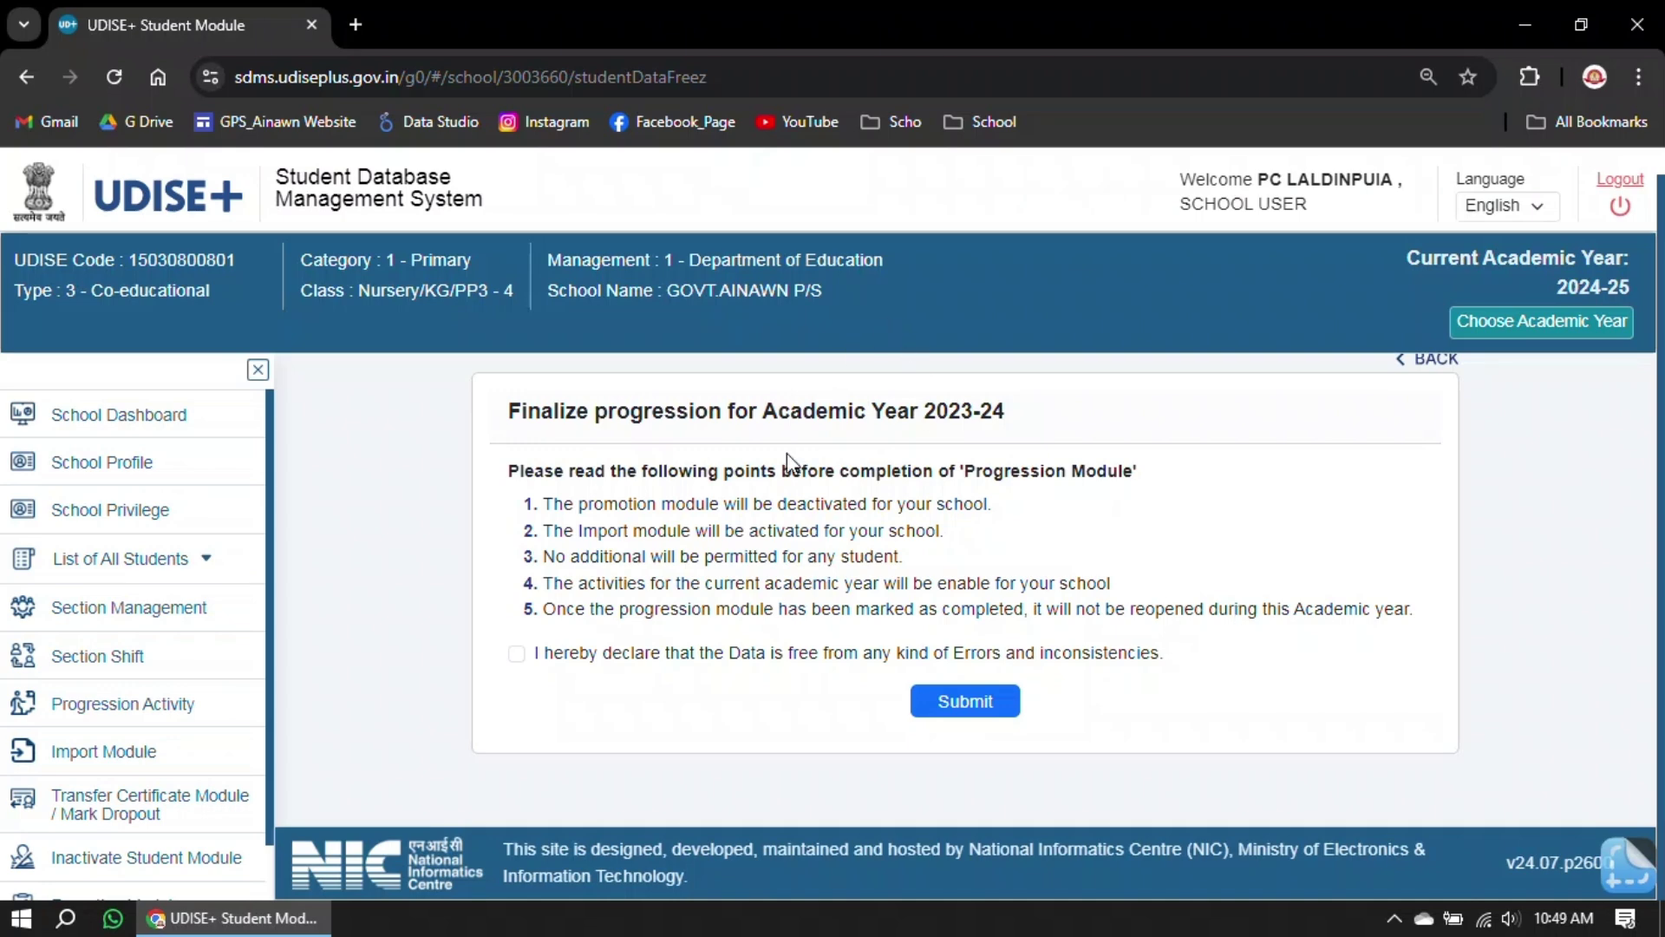
Step: Check the section-wise progression summary, then return to the Progression Module
left_click(145, 709)
left_click(1049, 626)
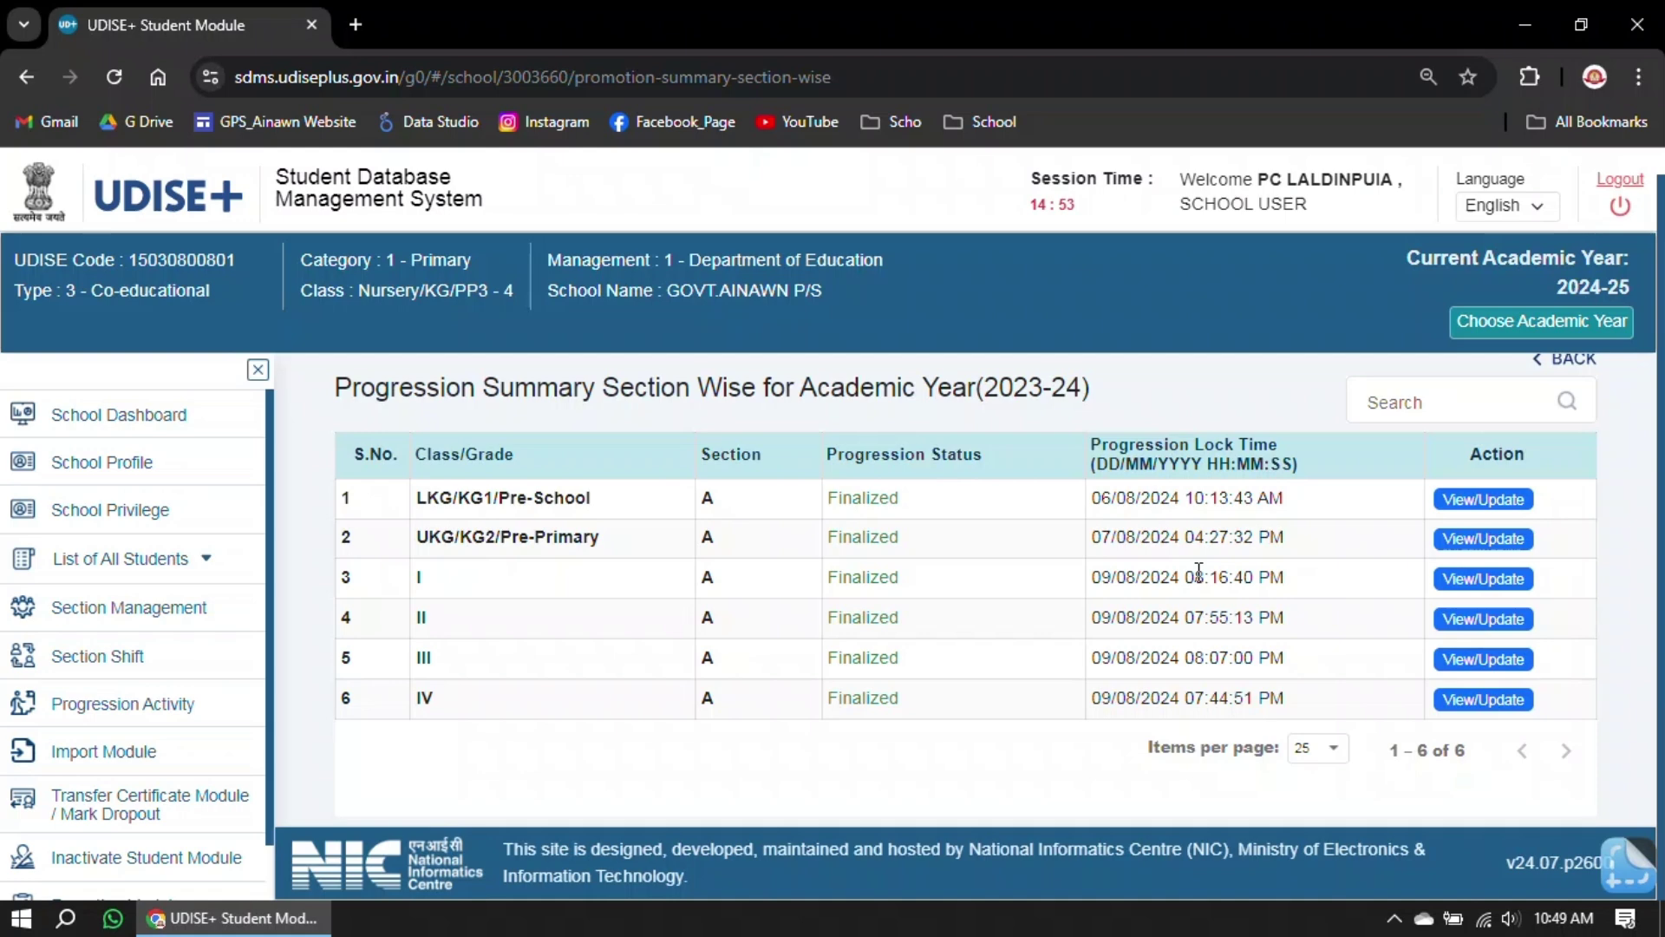
left_click(203, 708)
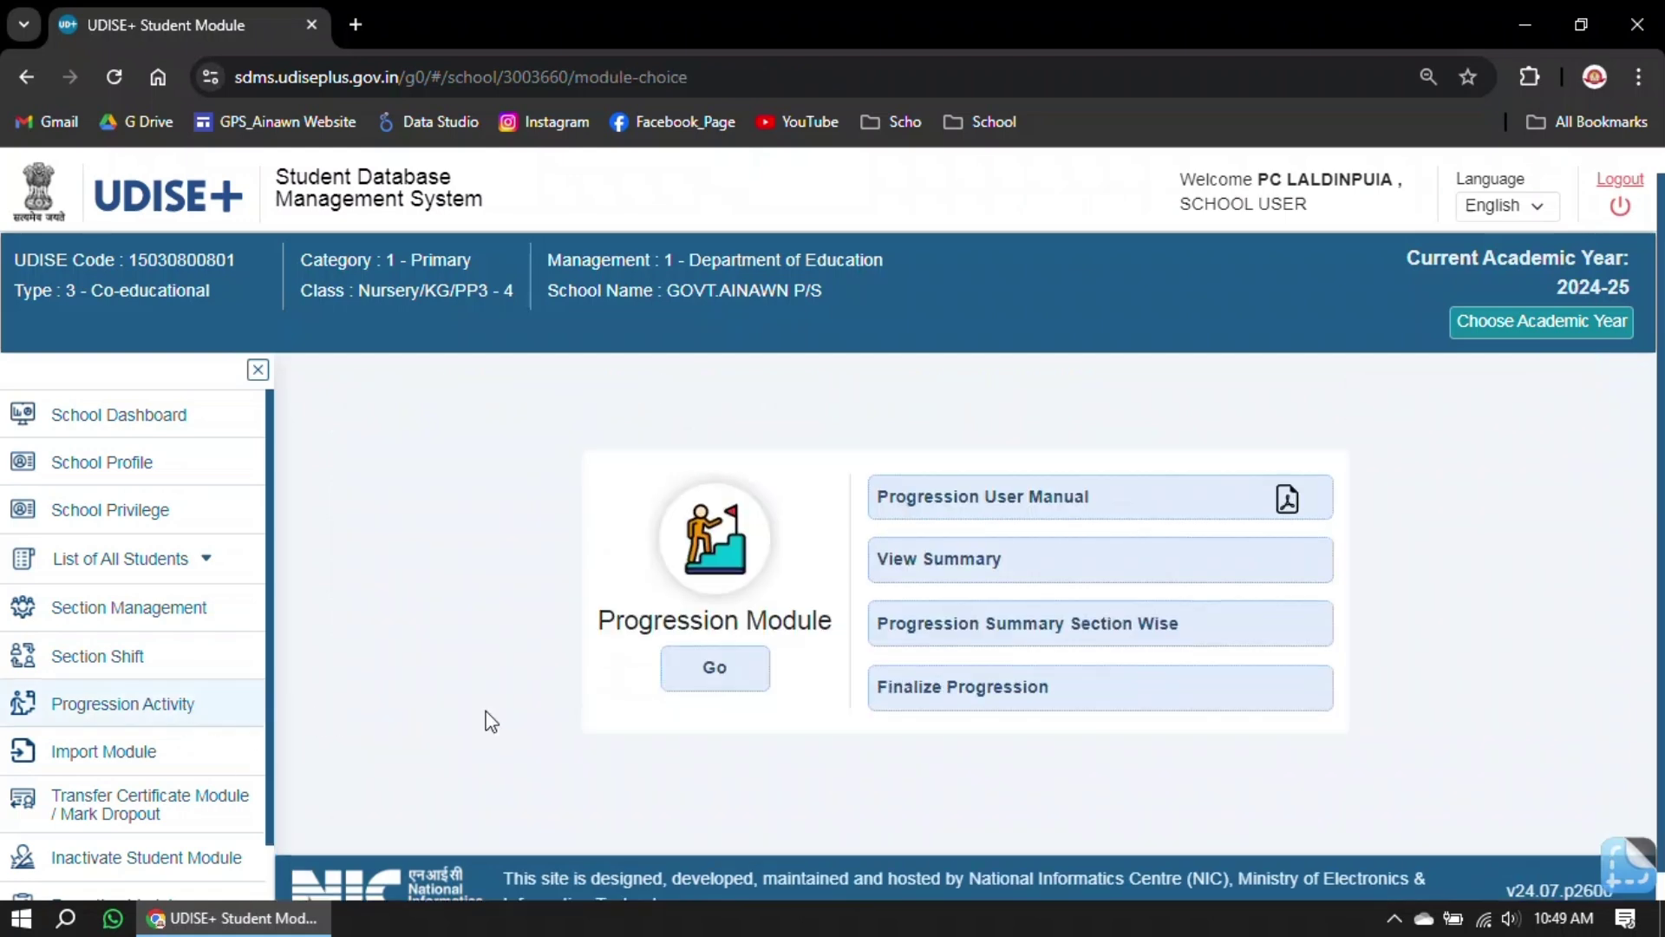
Step: Tick the error-free data declaration and submit the 2023-24 progression finalization
left_click(924, 693)
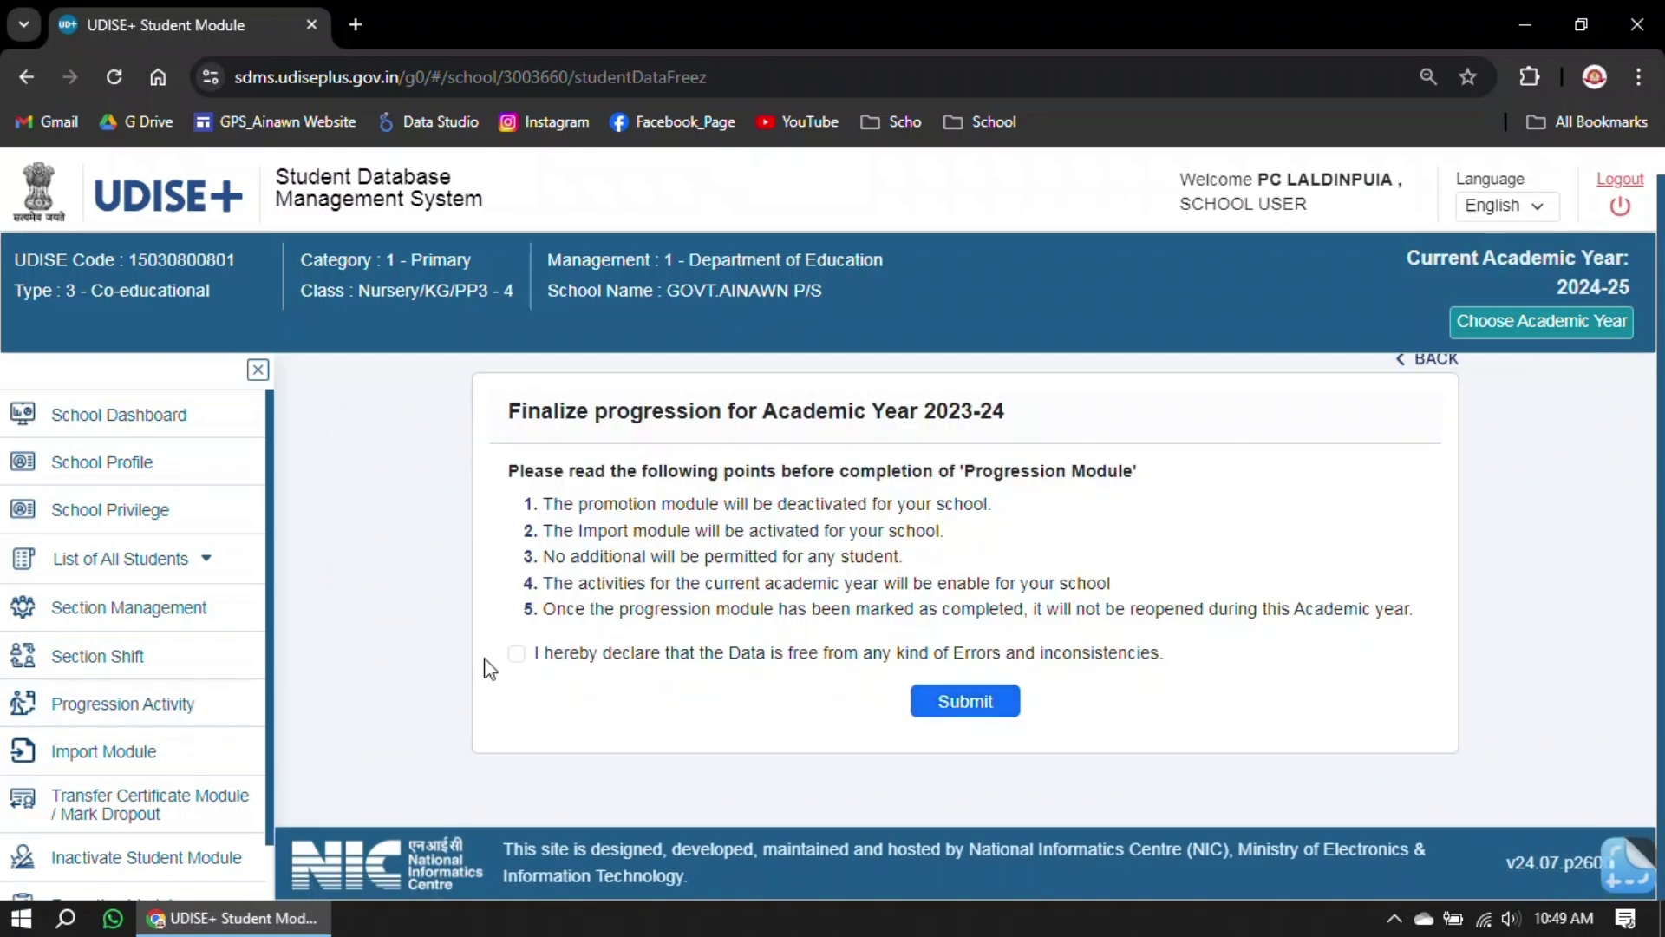
left_click(516, 654)
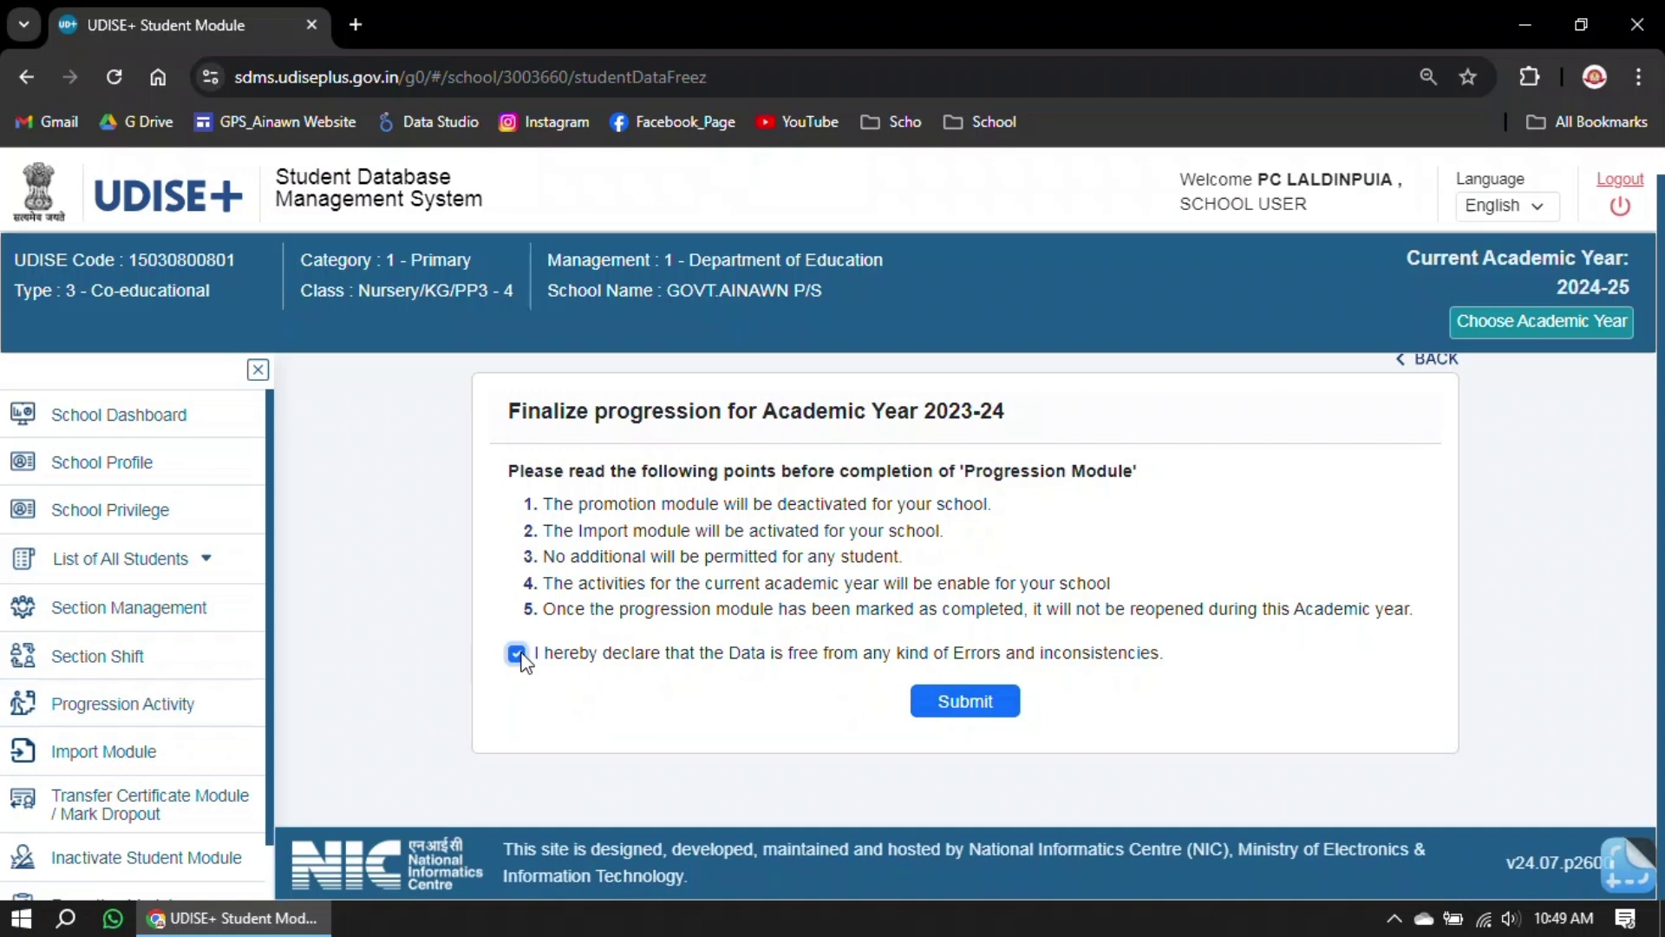
left_click(989, 703)
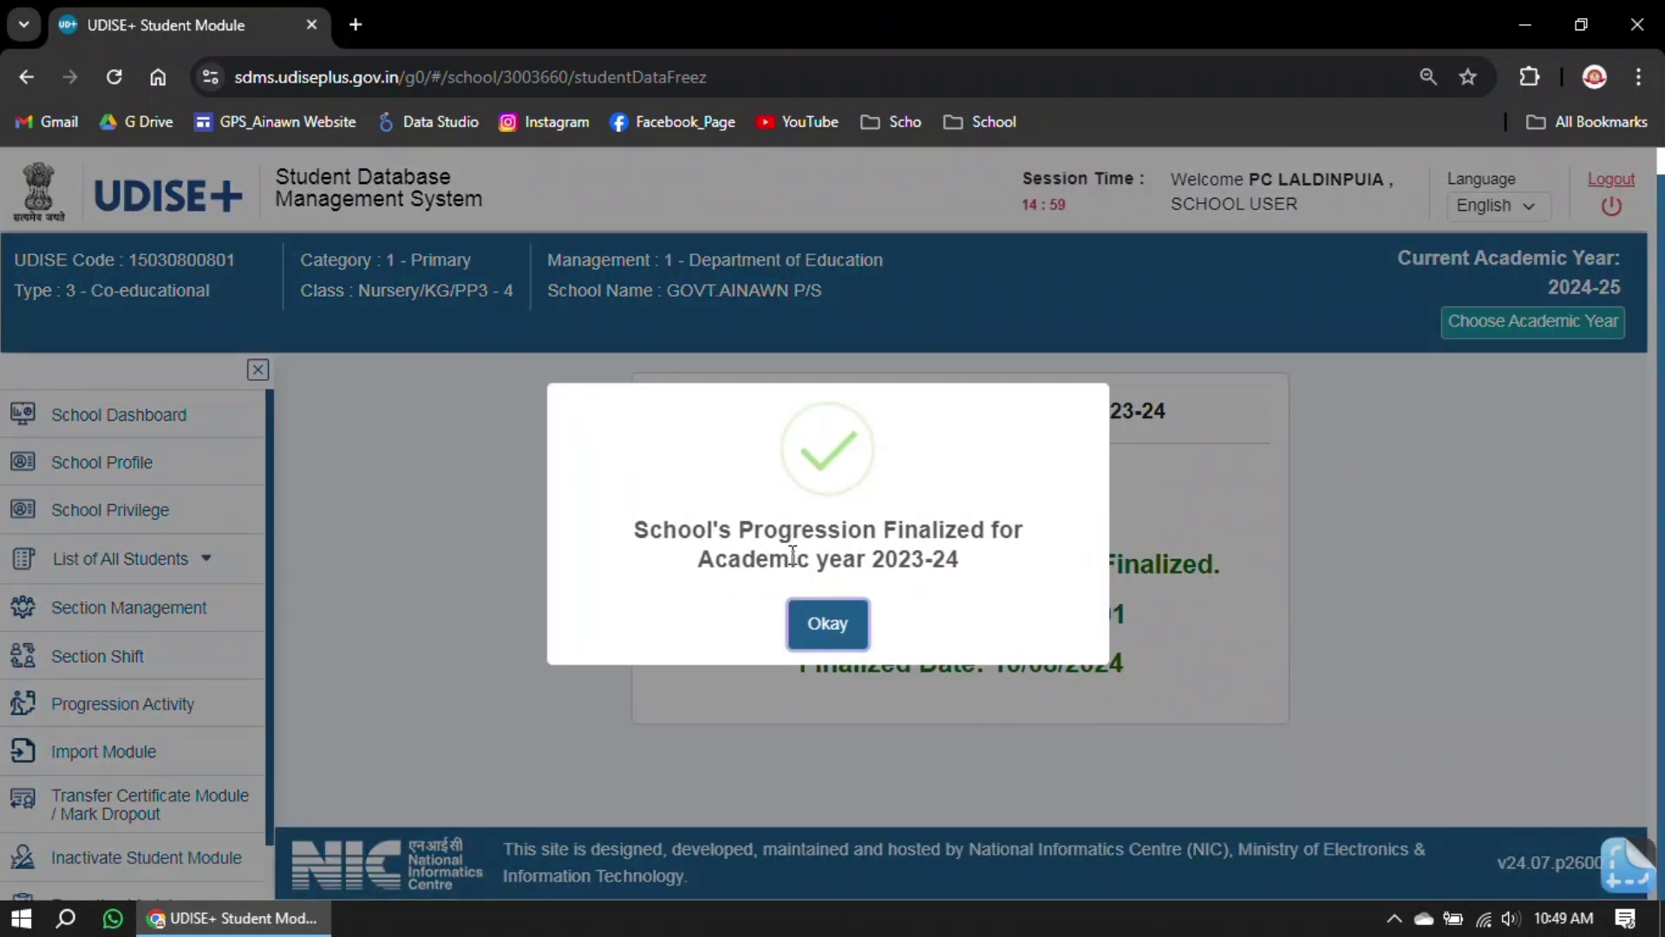
Step: Acknowledge the progression finalization confirmation with Okay
left_click(828, 625)
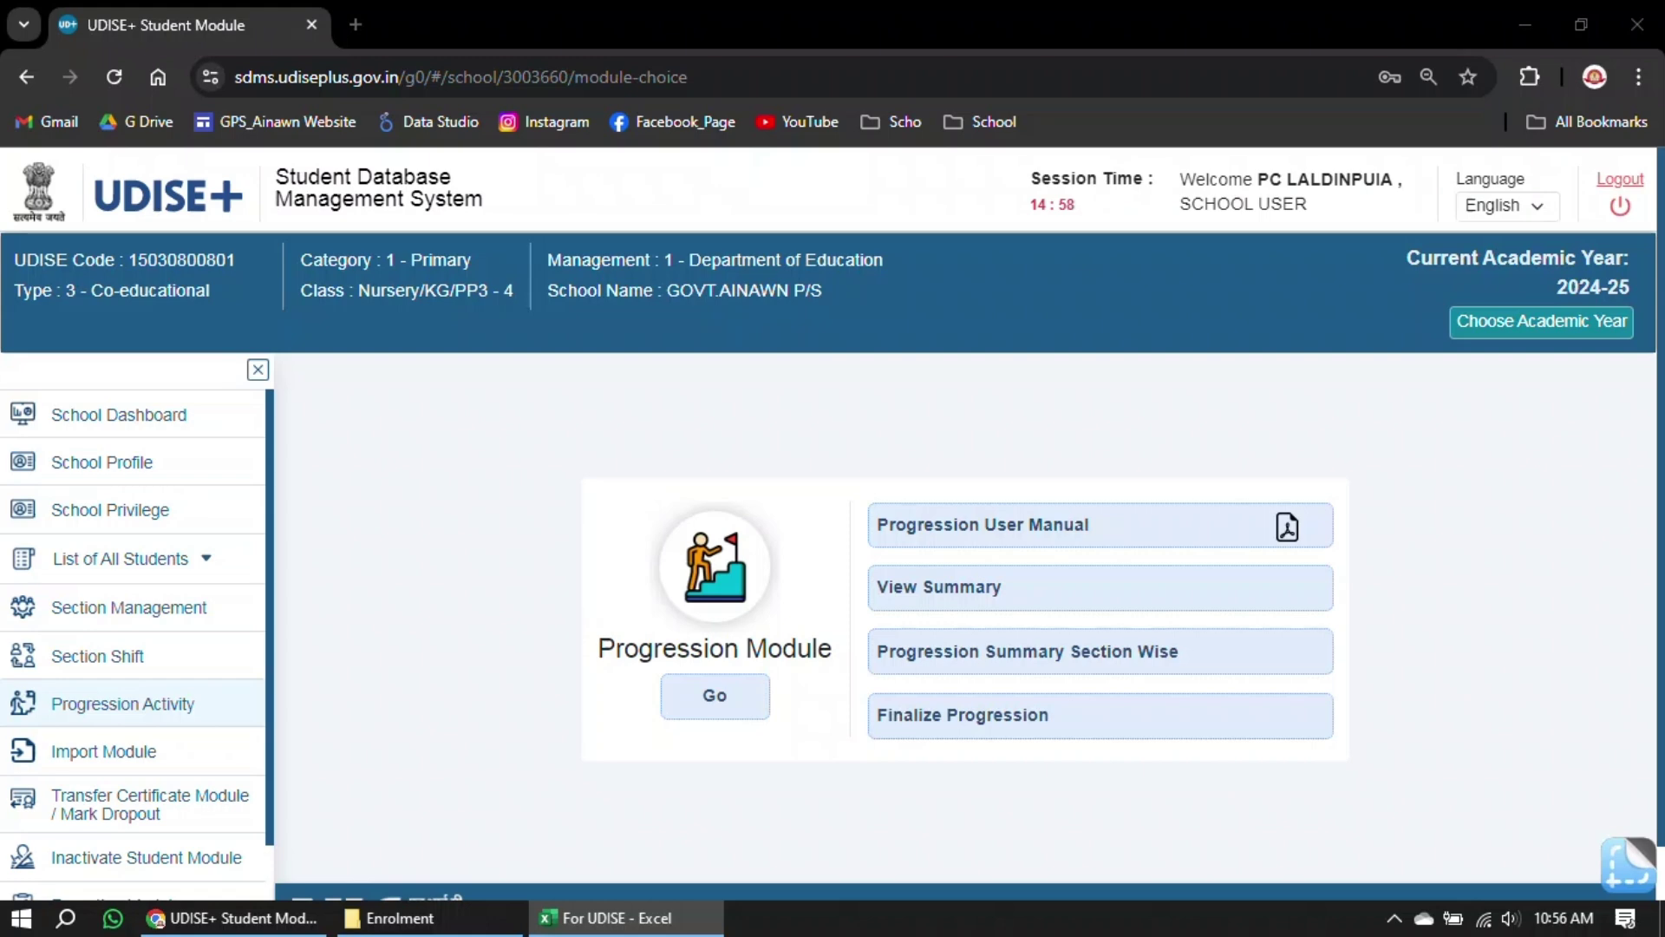
Step: Start an in-state student import and look up the PEN by pasted Aadhaar number and birth year 2015
left_click(124, 755)
left_click(595, 751)
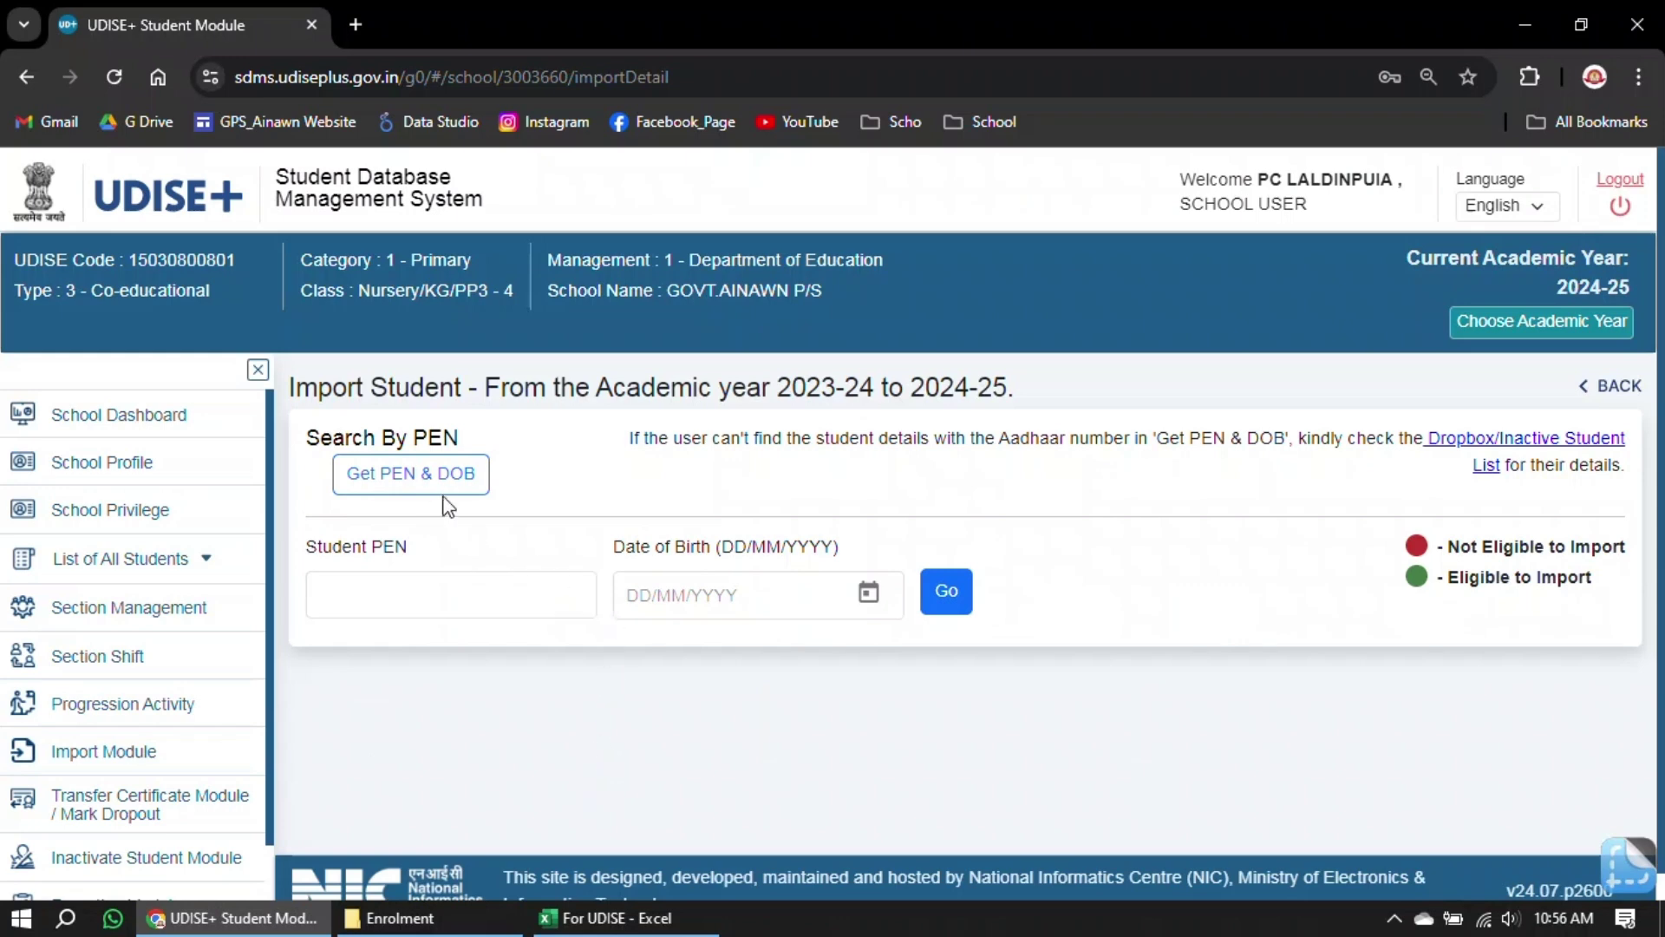
left_click(423, 473)
left_click(751, 466)
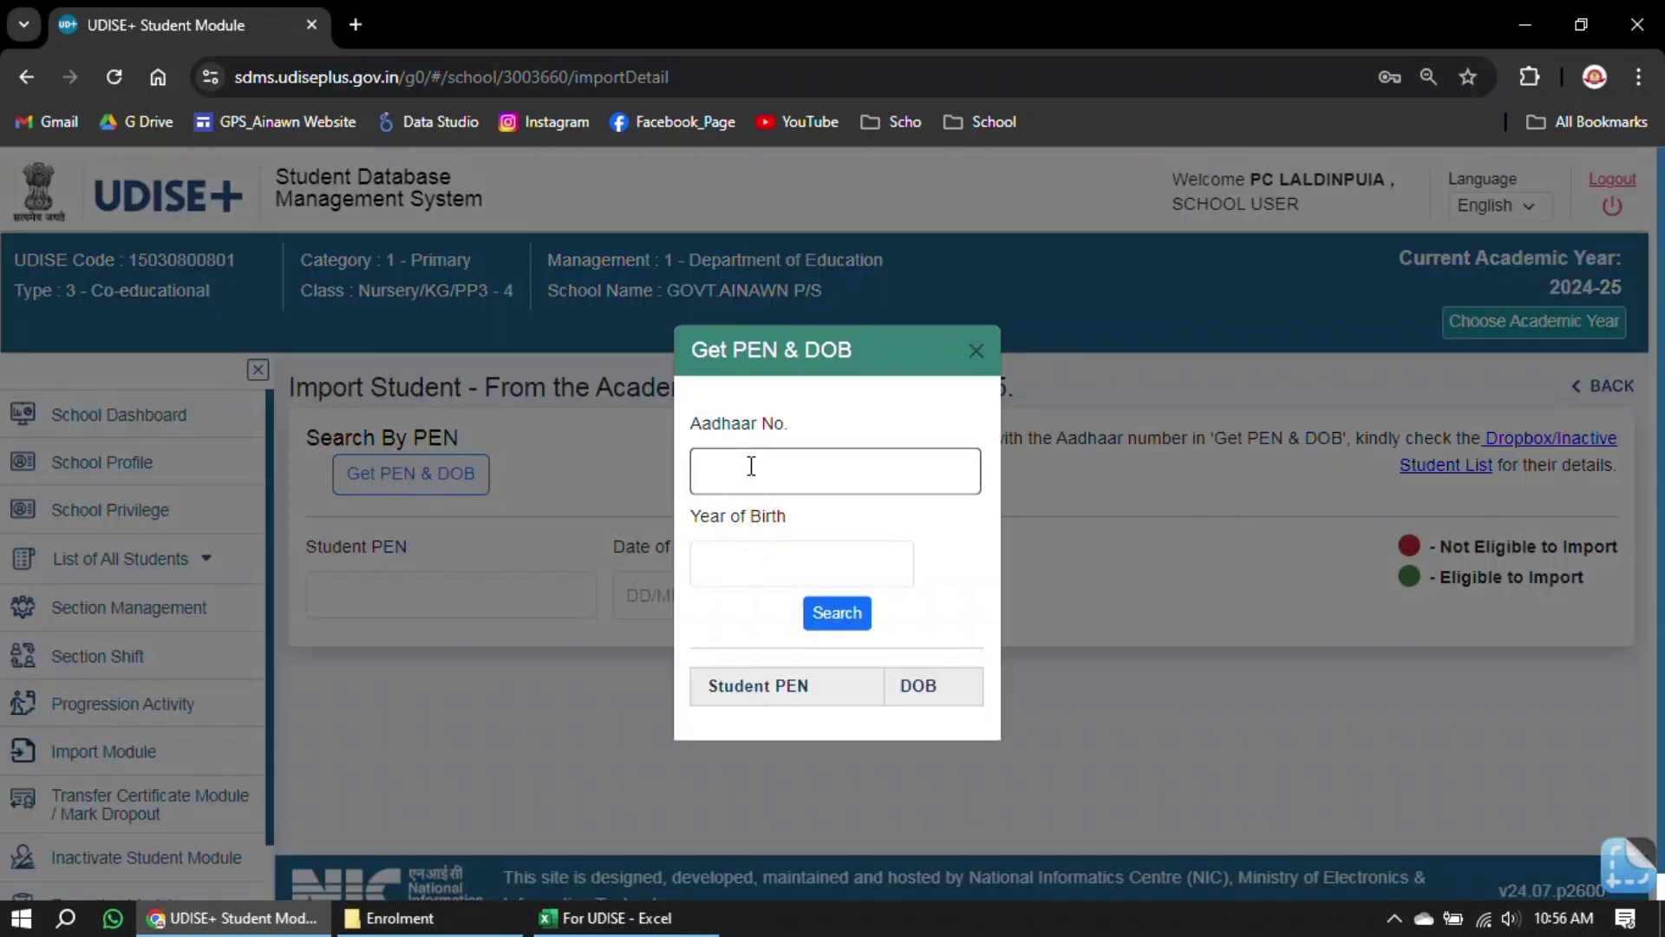
key("ctrl+v")
left_click(744, 565)
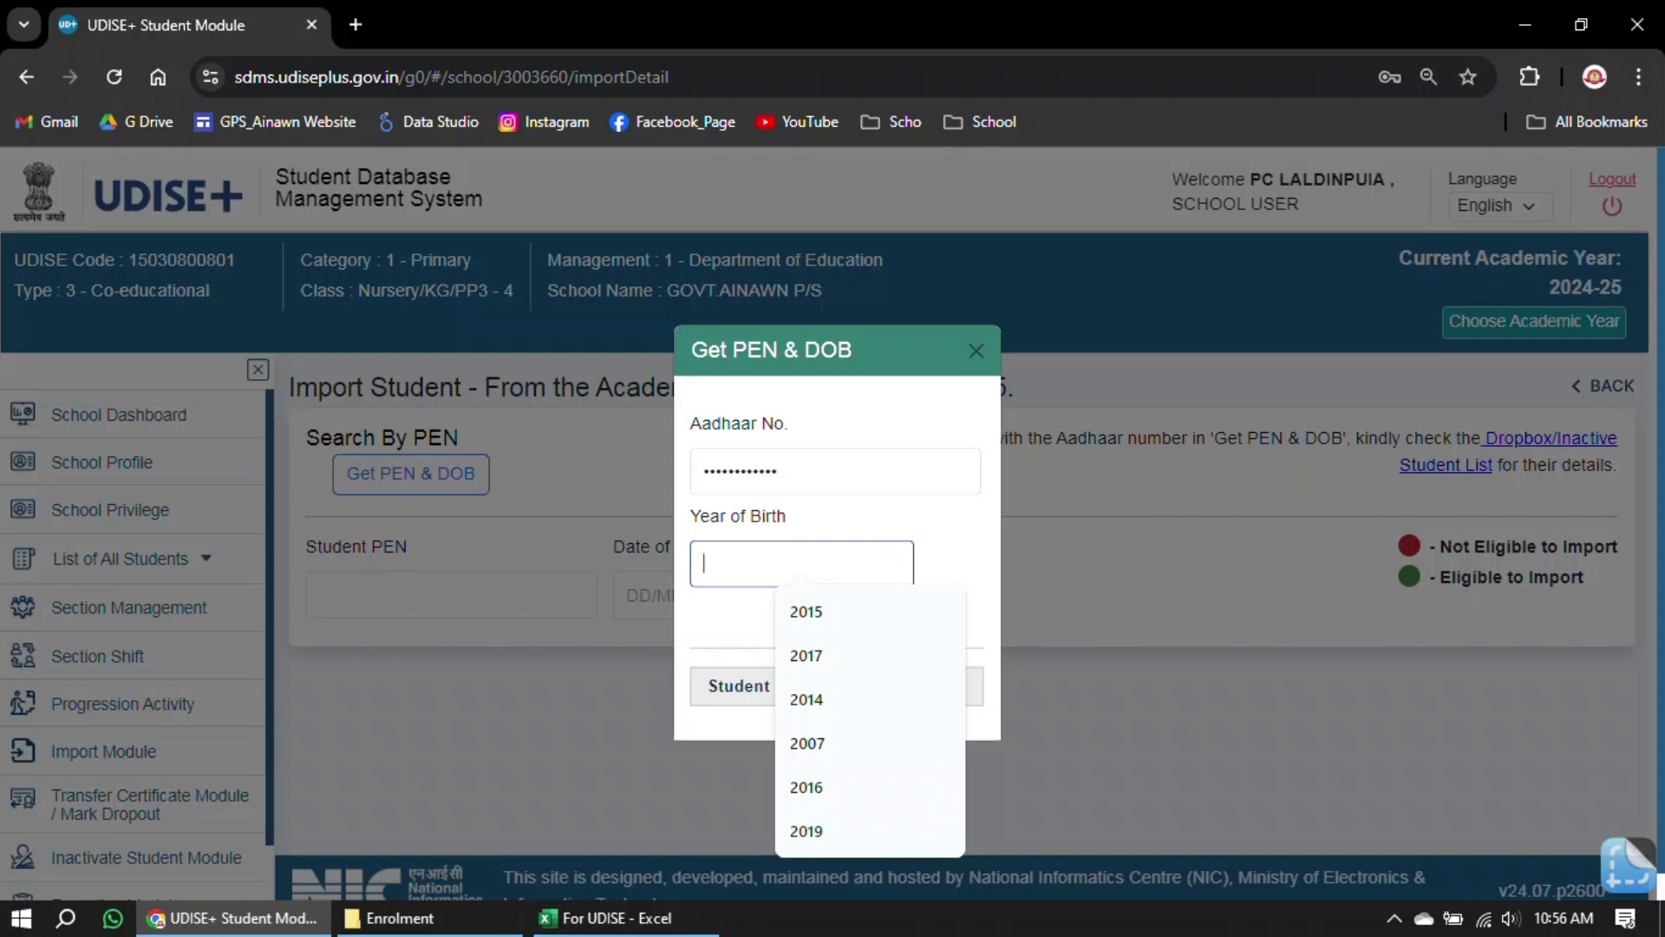
type("2015")
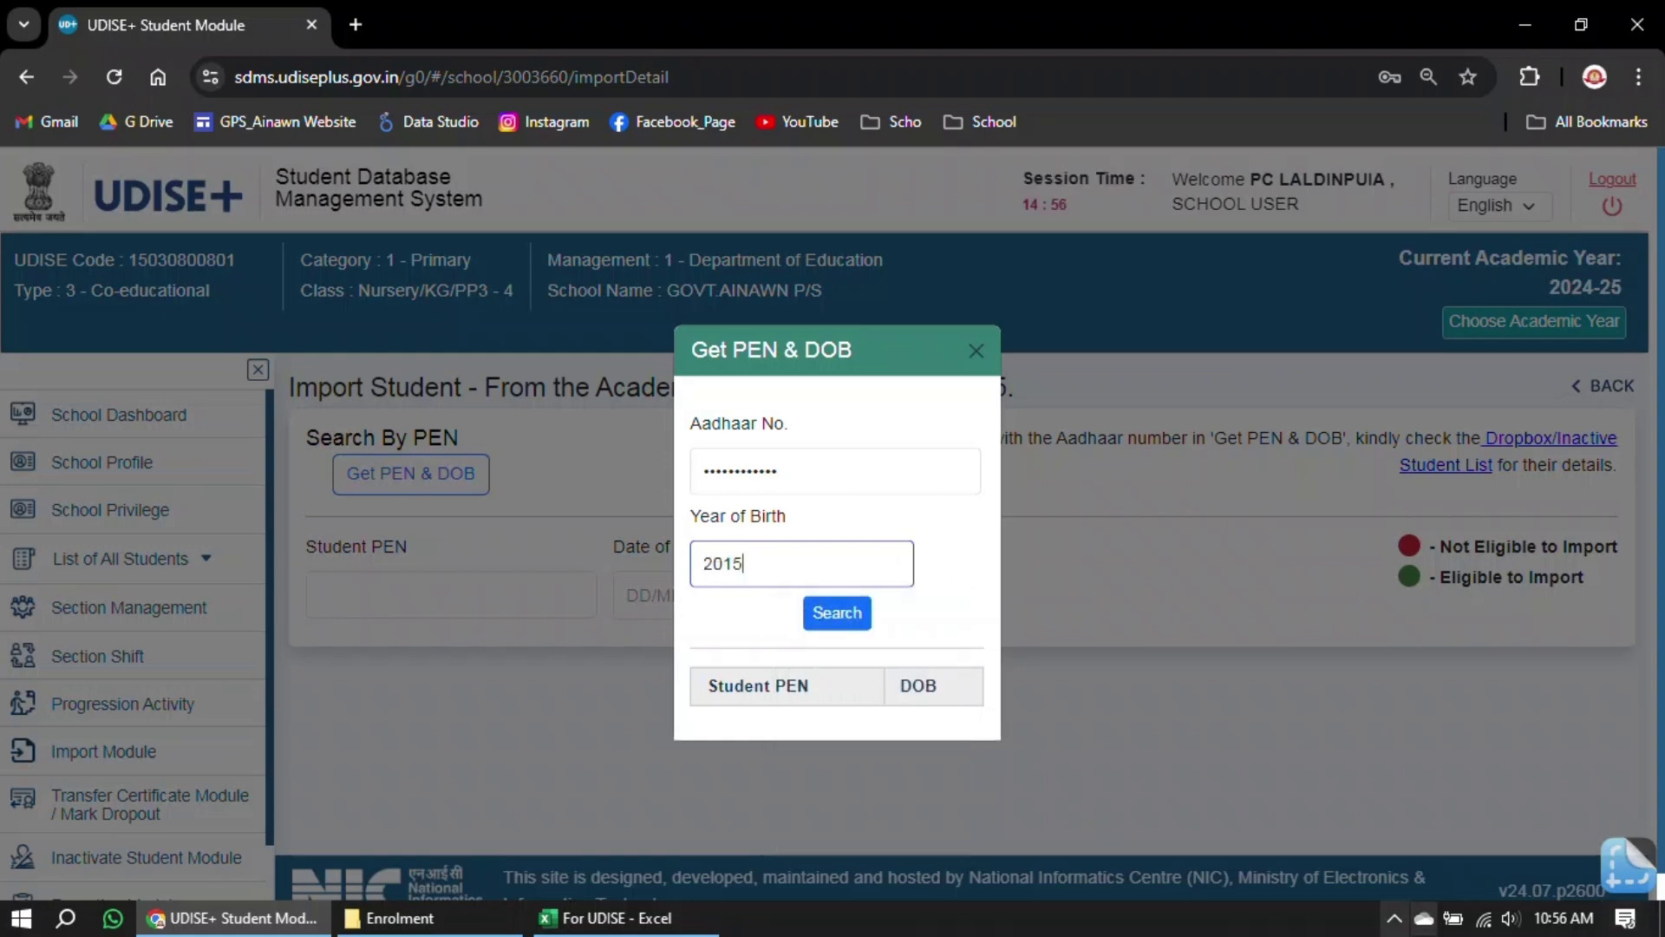
left_click(837, 613)
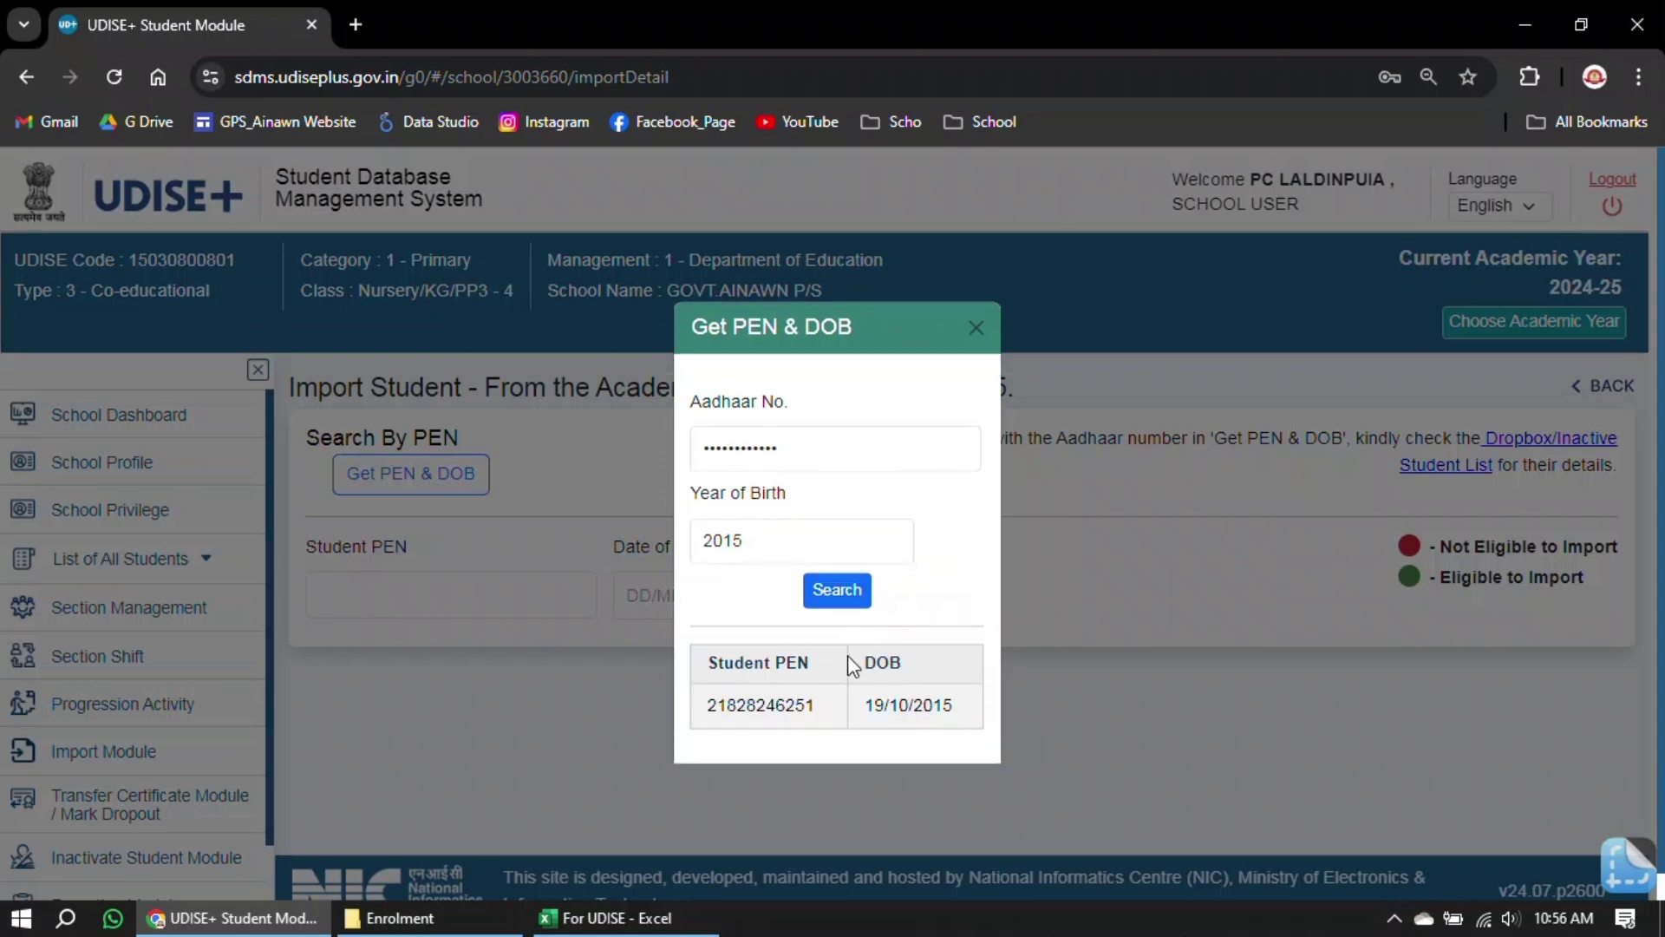
Step: Select and copy the Student PEN from the lookup results
double_click(792, 712)
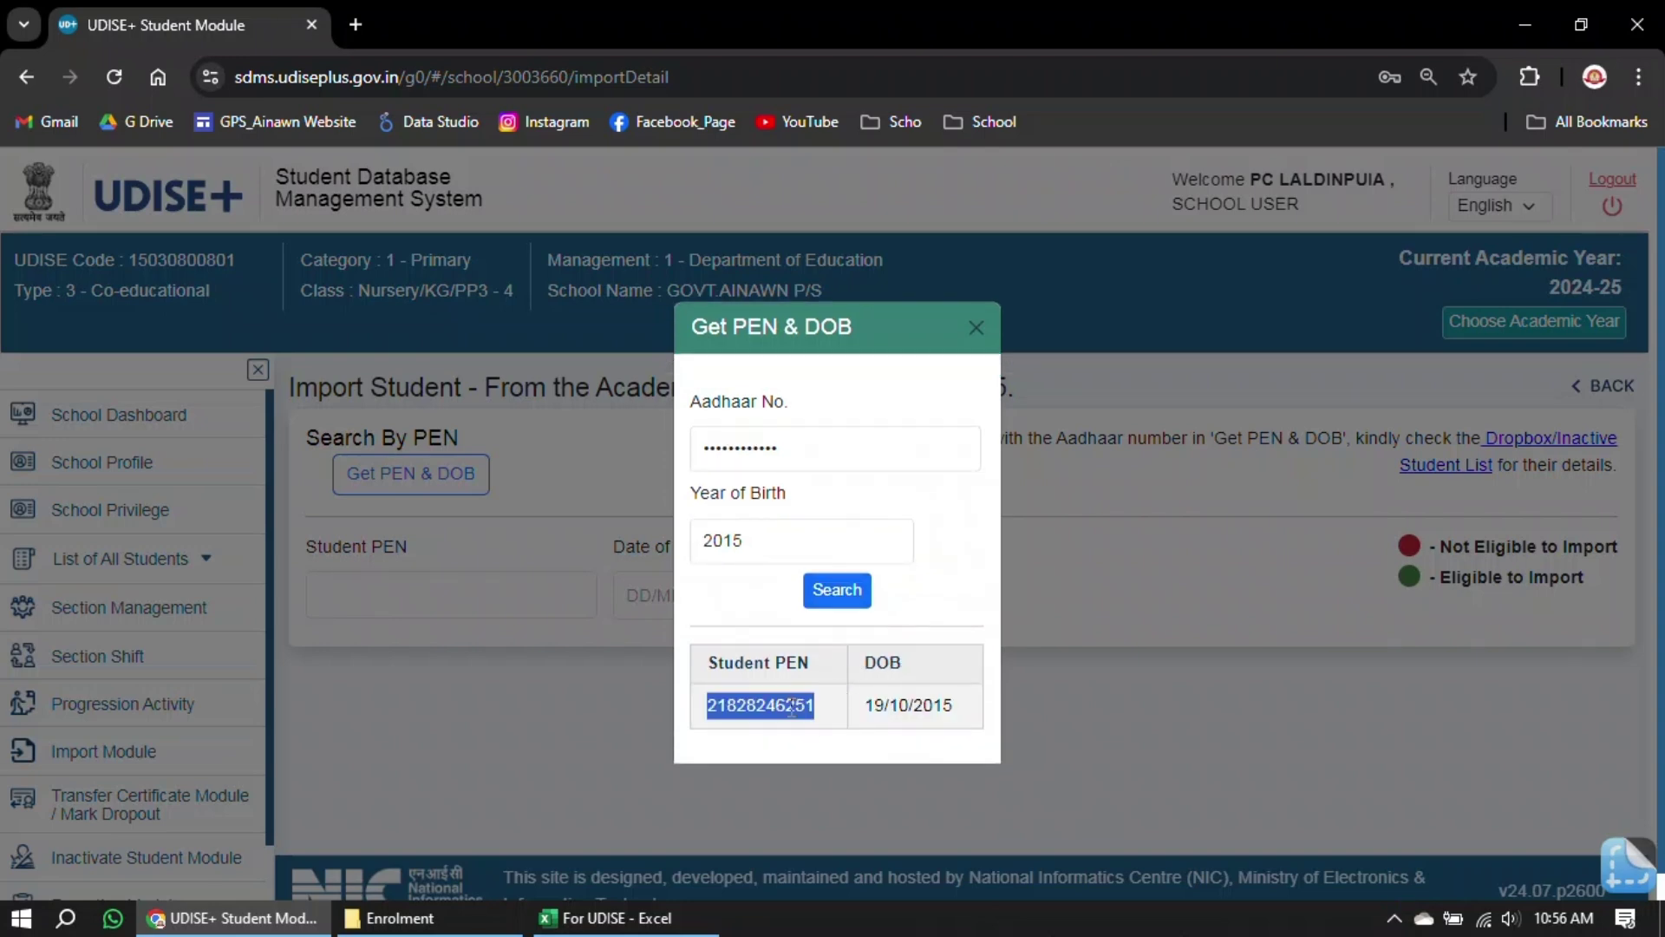
left_click(925, 711)
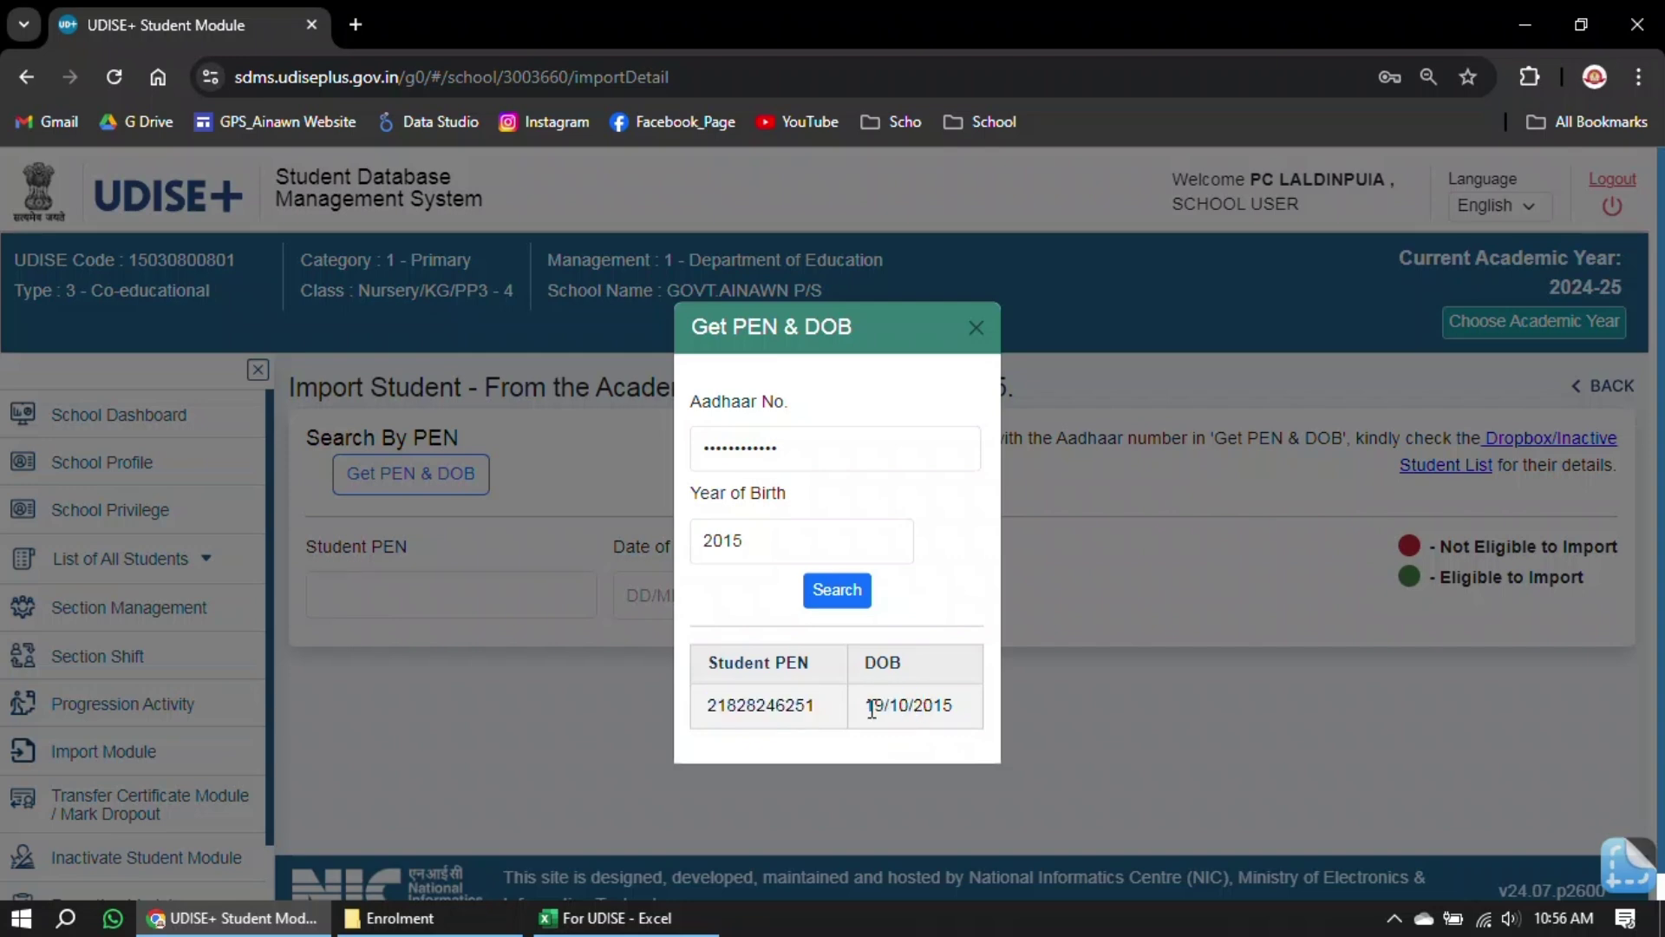
left_click_drag(871, 709, 968, 714)
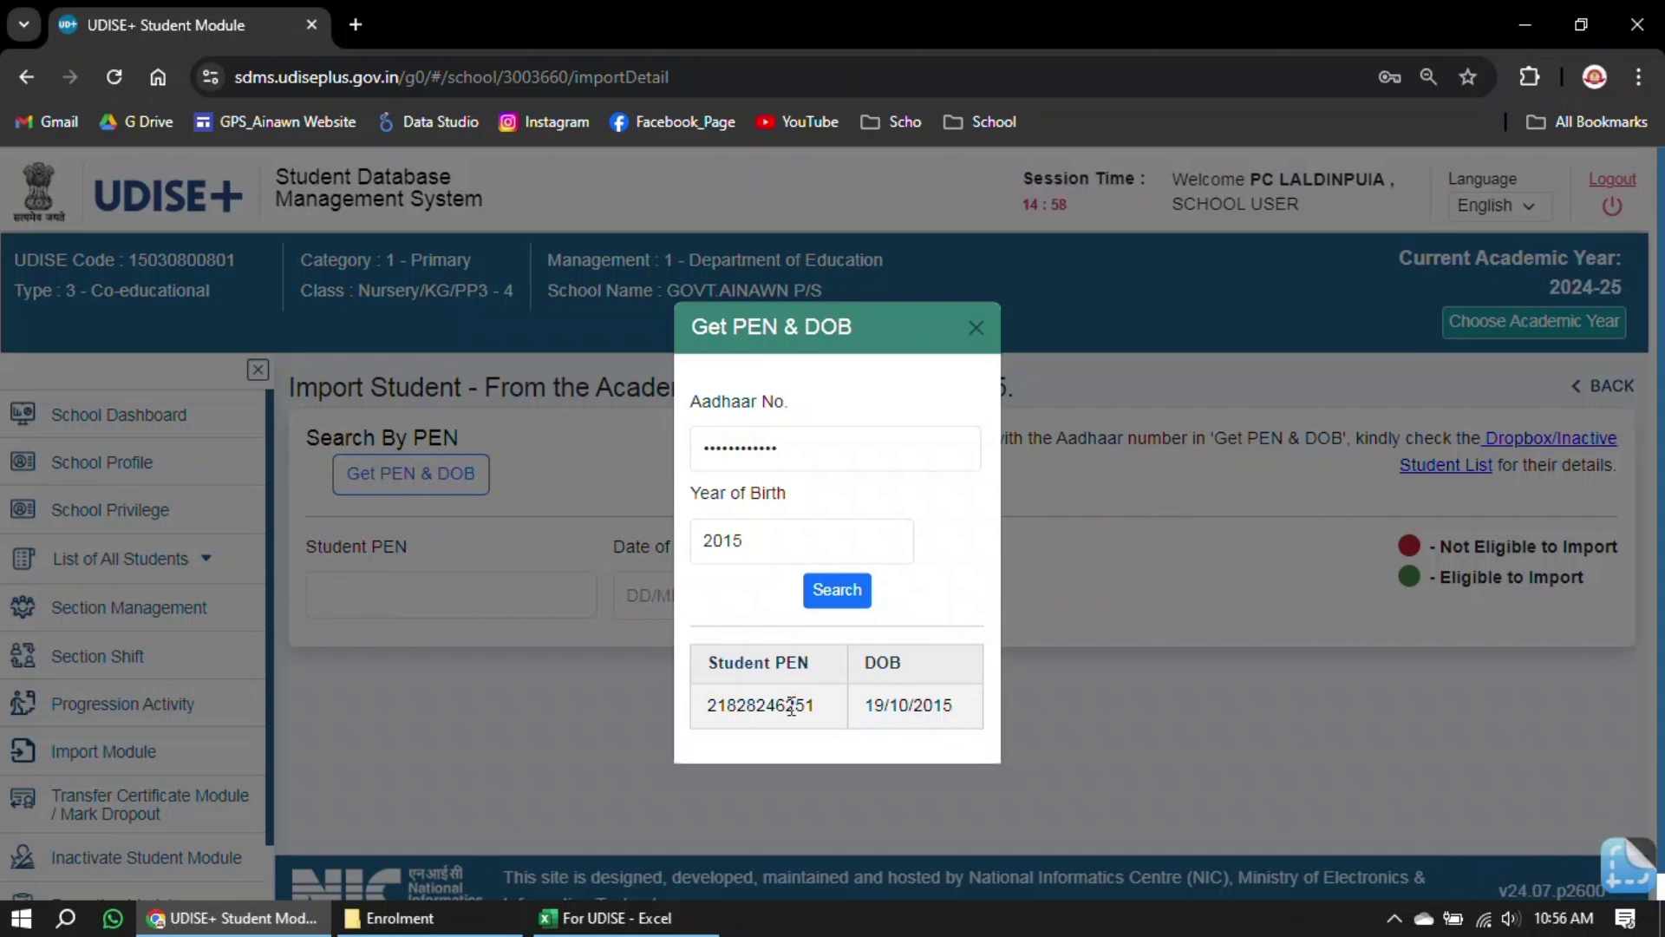
double_click(761, 705)
key("ctrl+c")
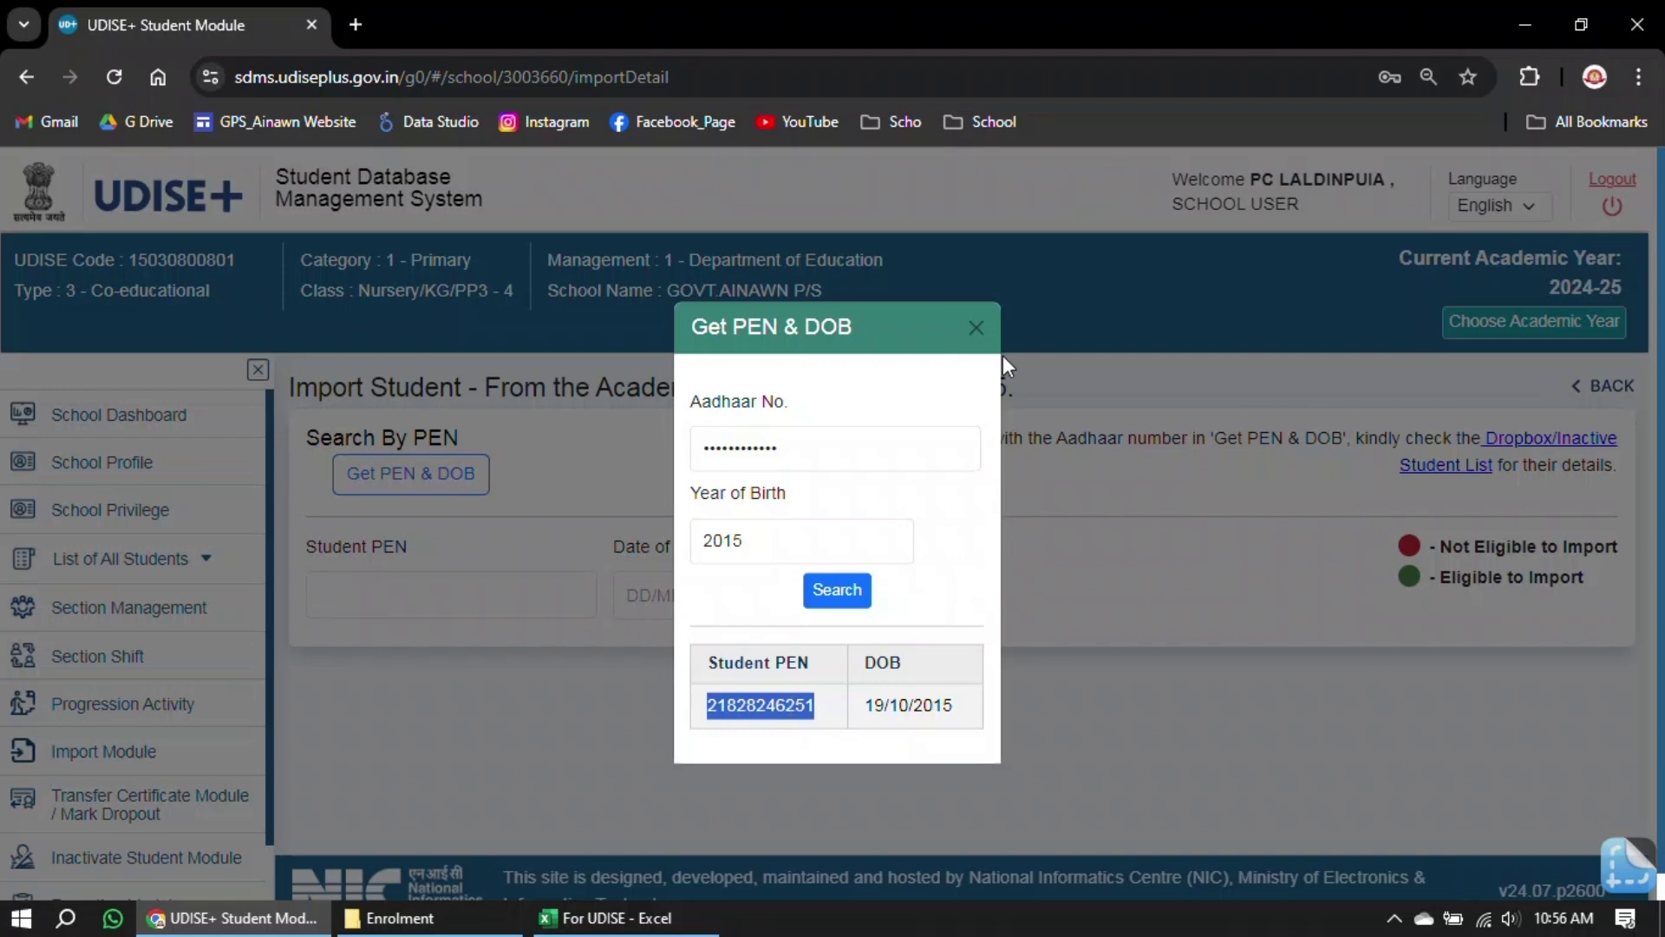
left_click(976, 327)
left_click(499, 594)
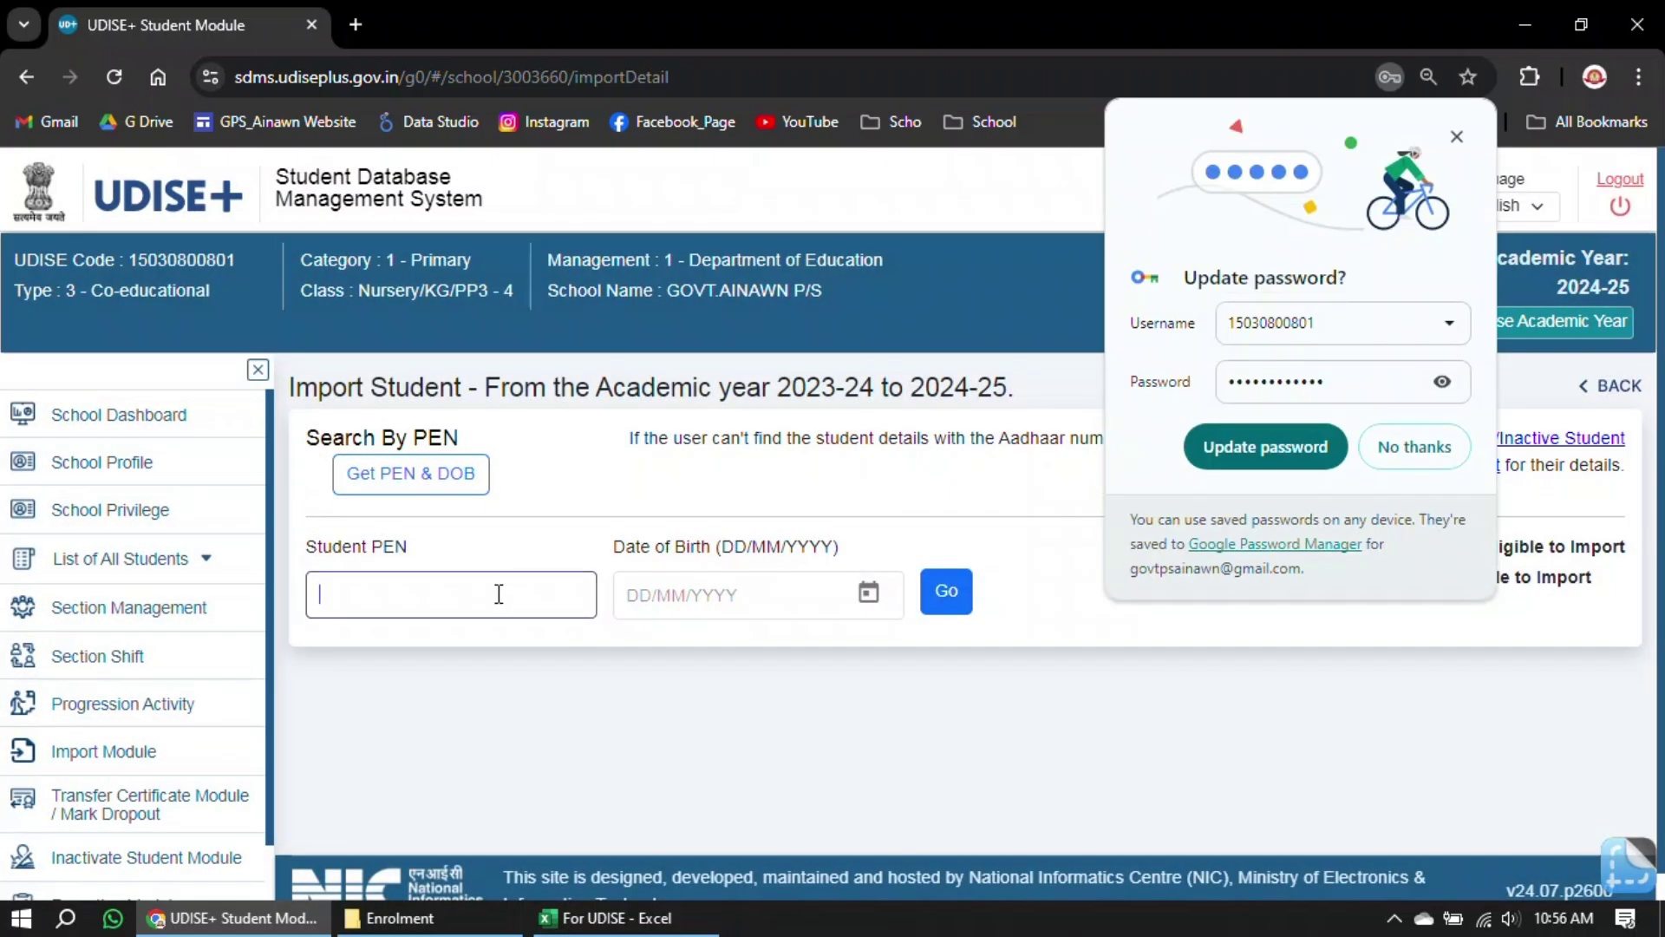
key("ctrl+v")
left_click(1457, 136)
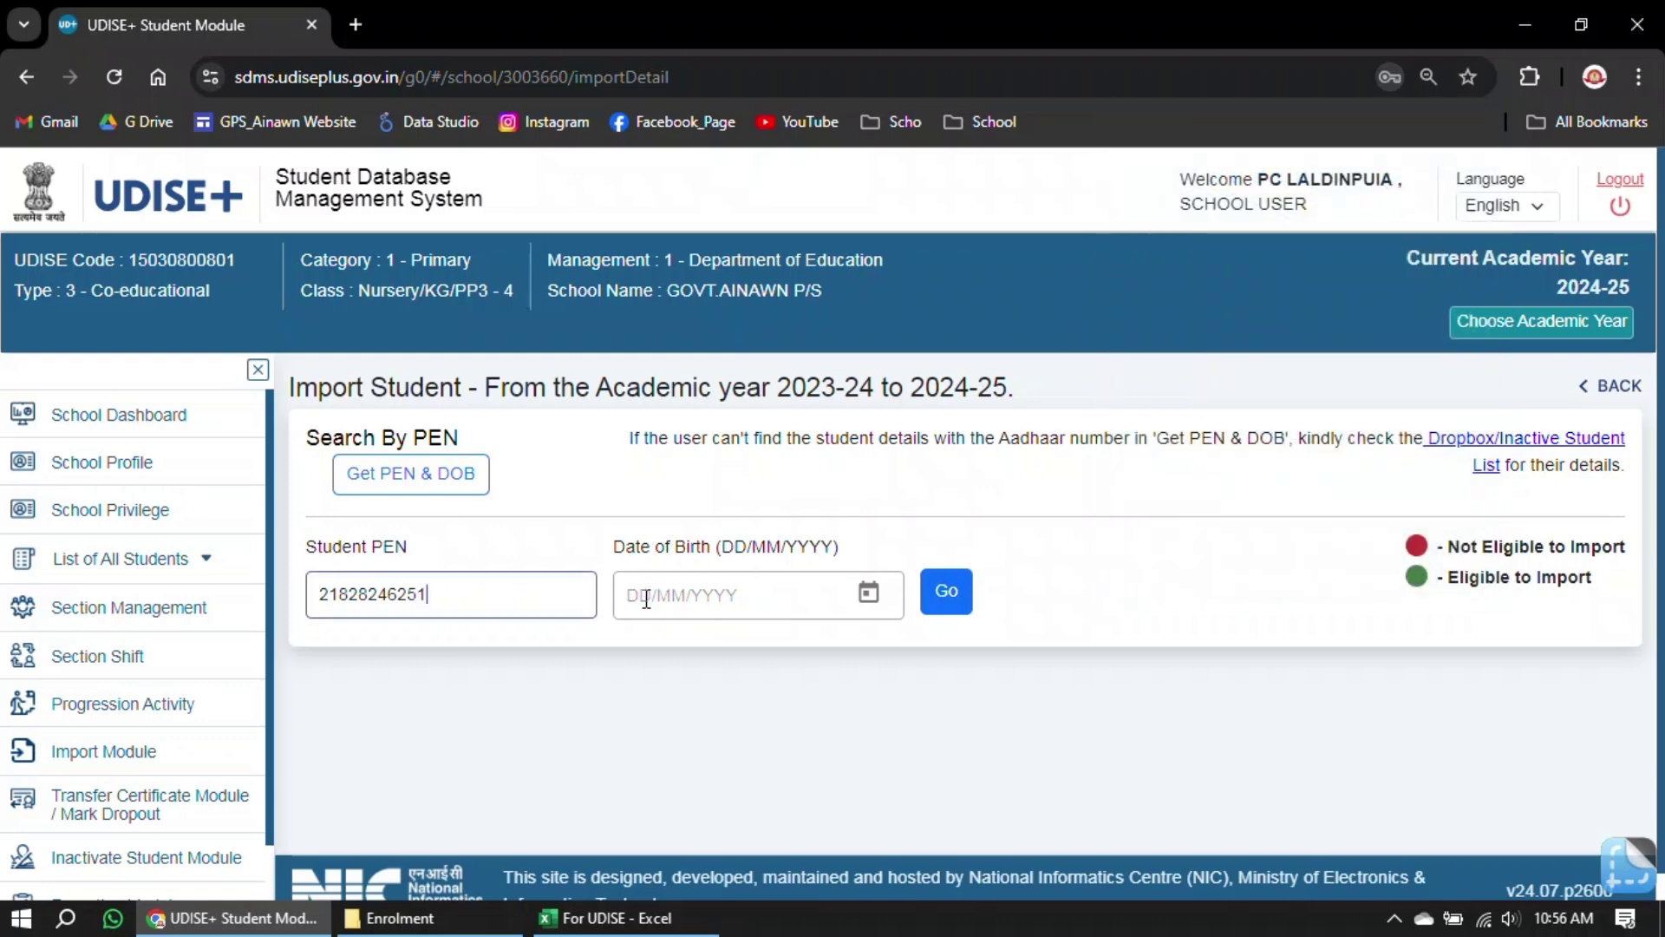
left_click(646, 598)
type("19/10/")
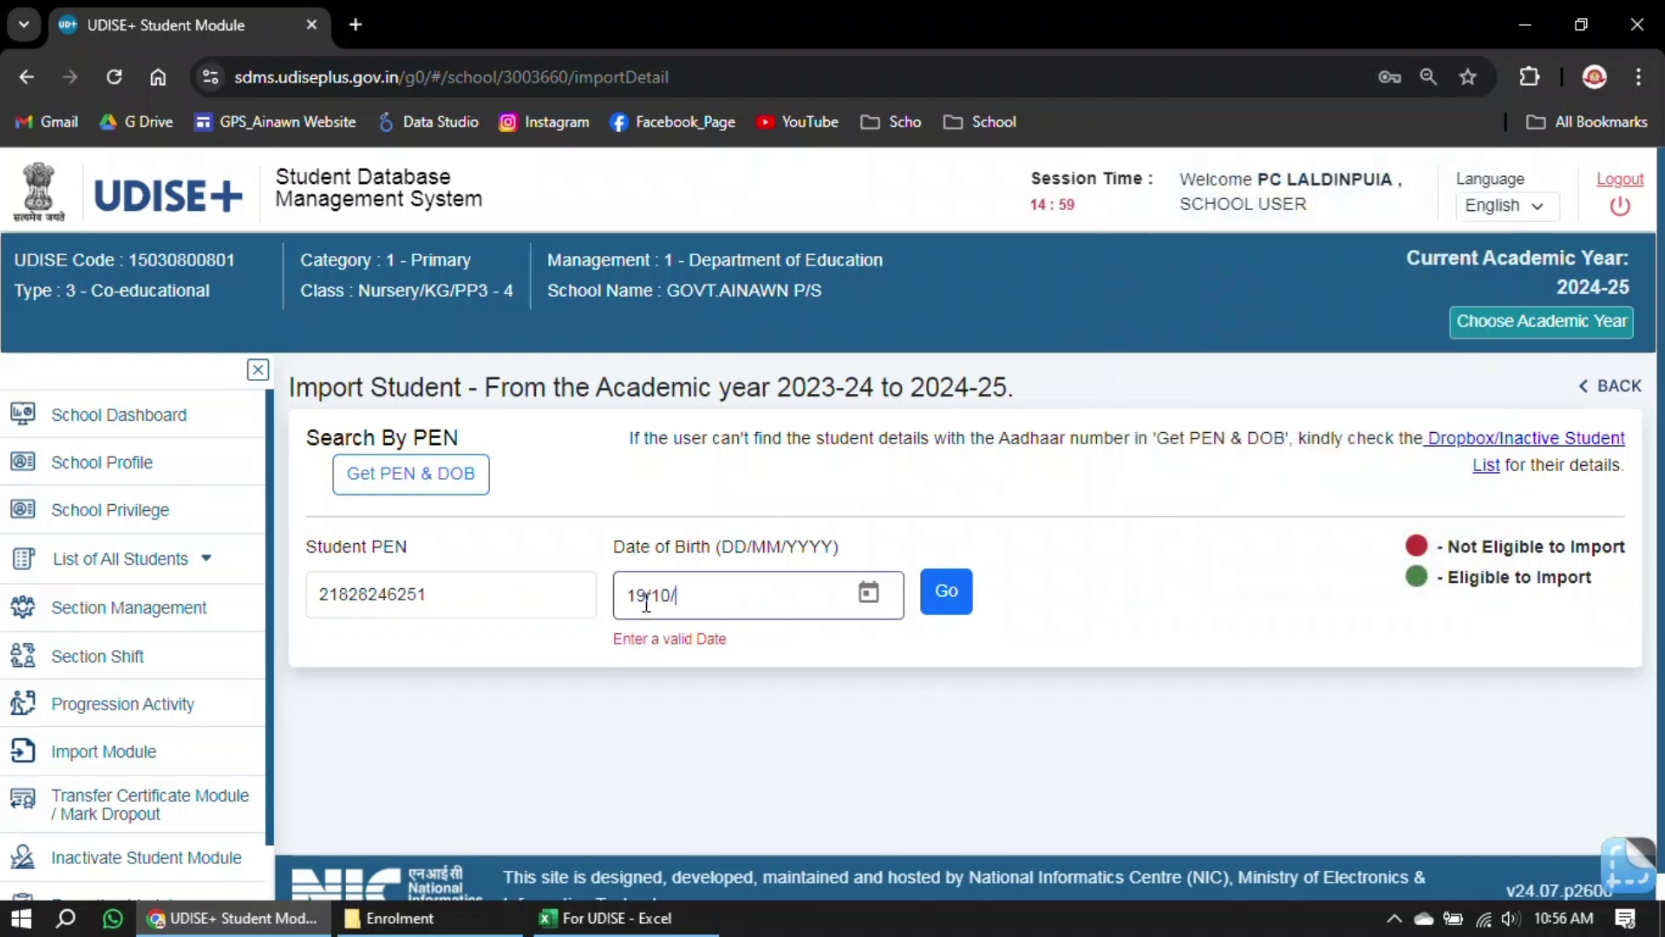
type("2015")
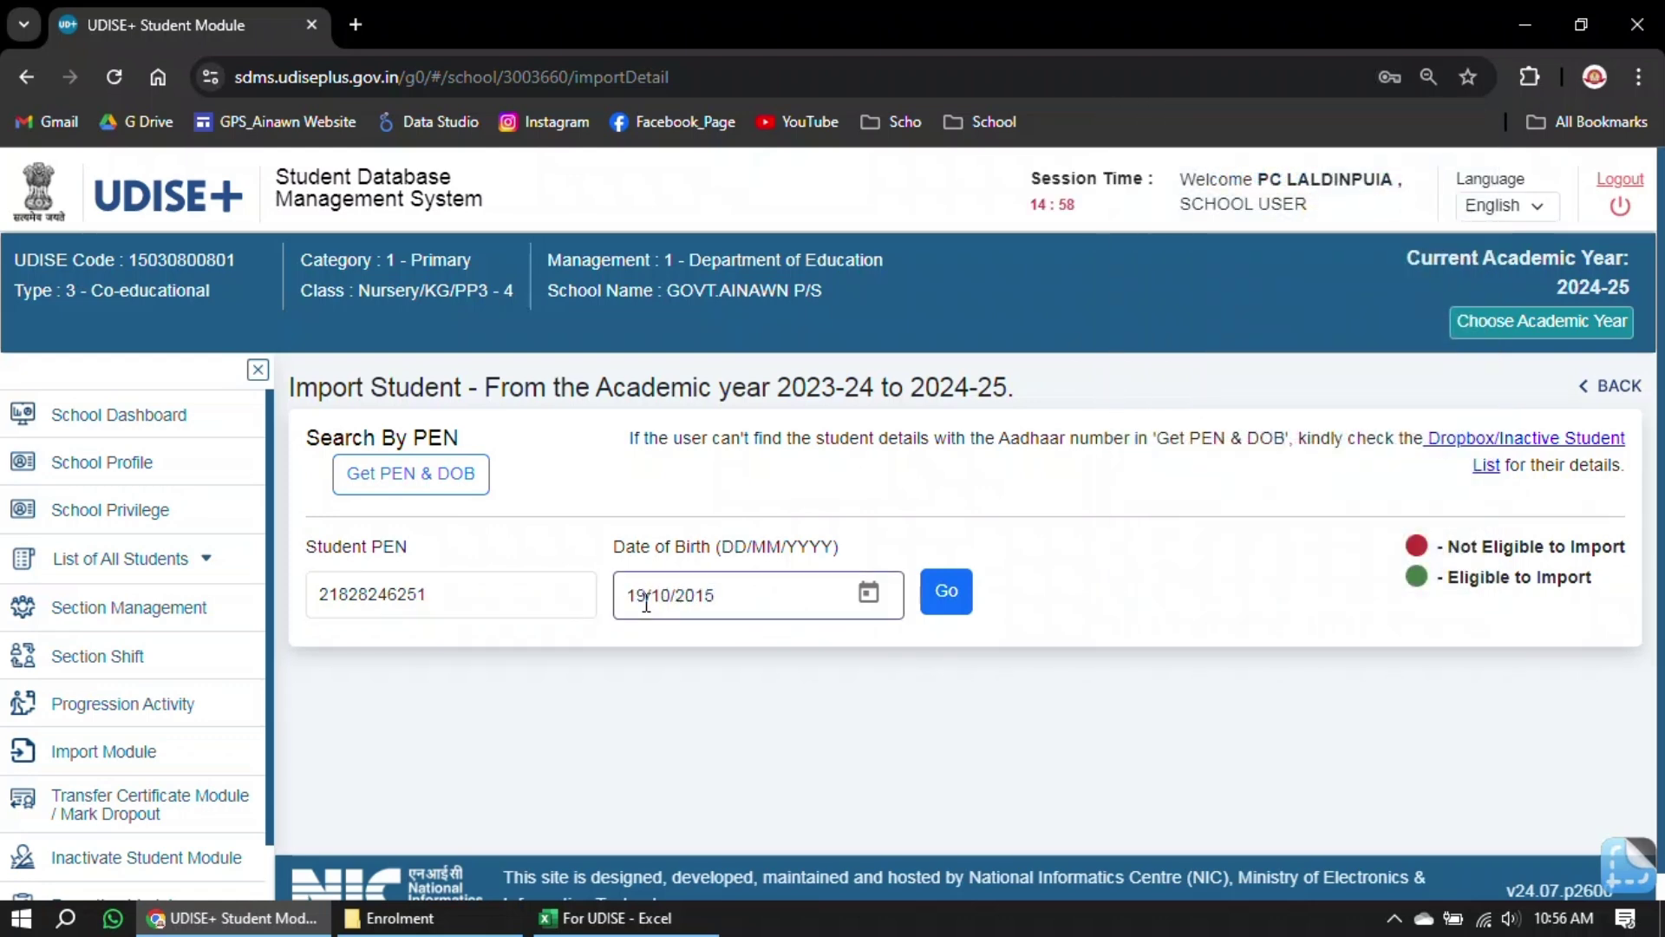
left_click(930, 605)
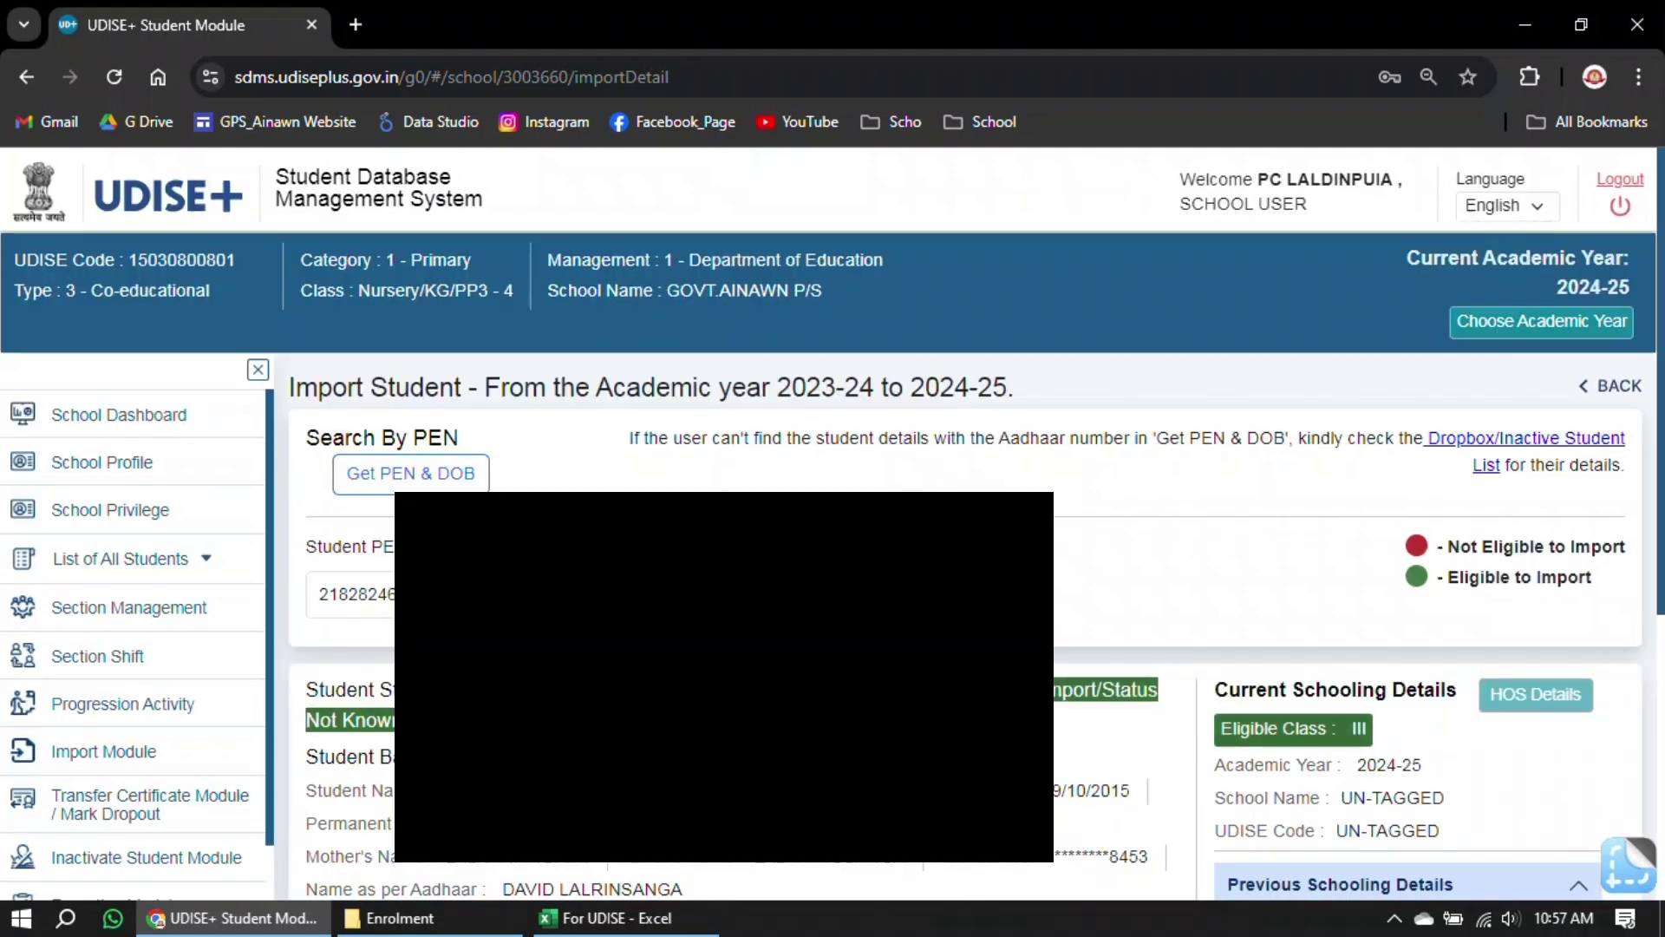
Step: Import the student into 2024-25 Class III Section A with admission date 04/04/2024, confirming the import
scroll(1107, 850, "down", 3)
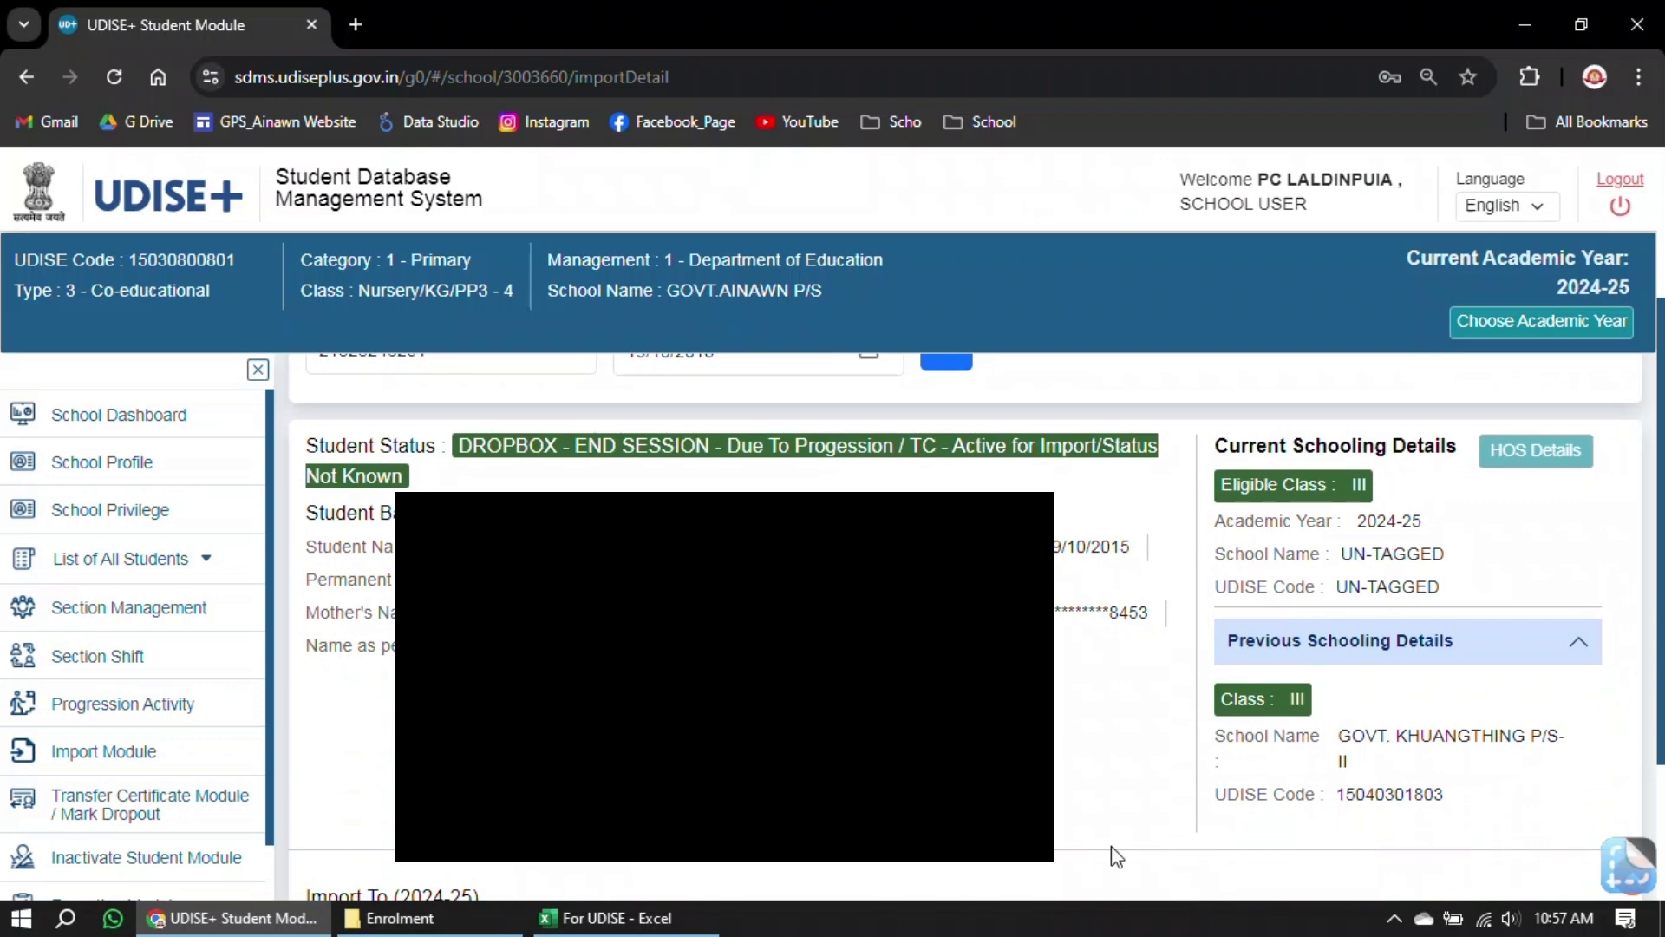
scroll(1502, 815, "down", 3)
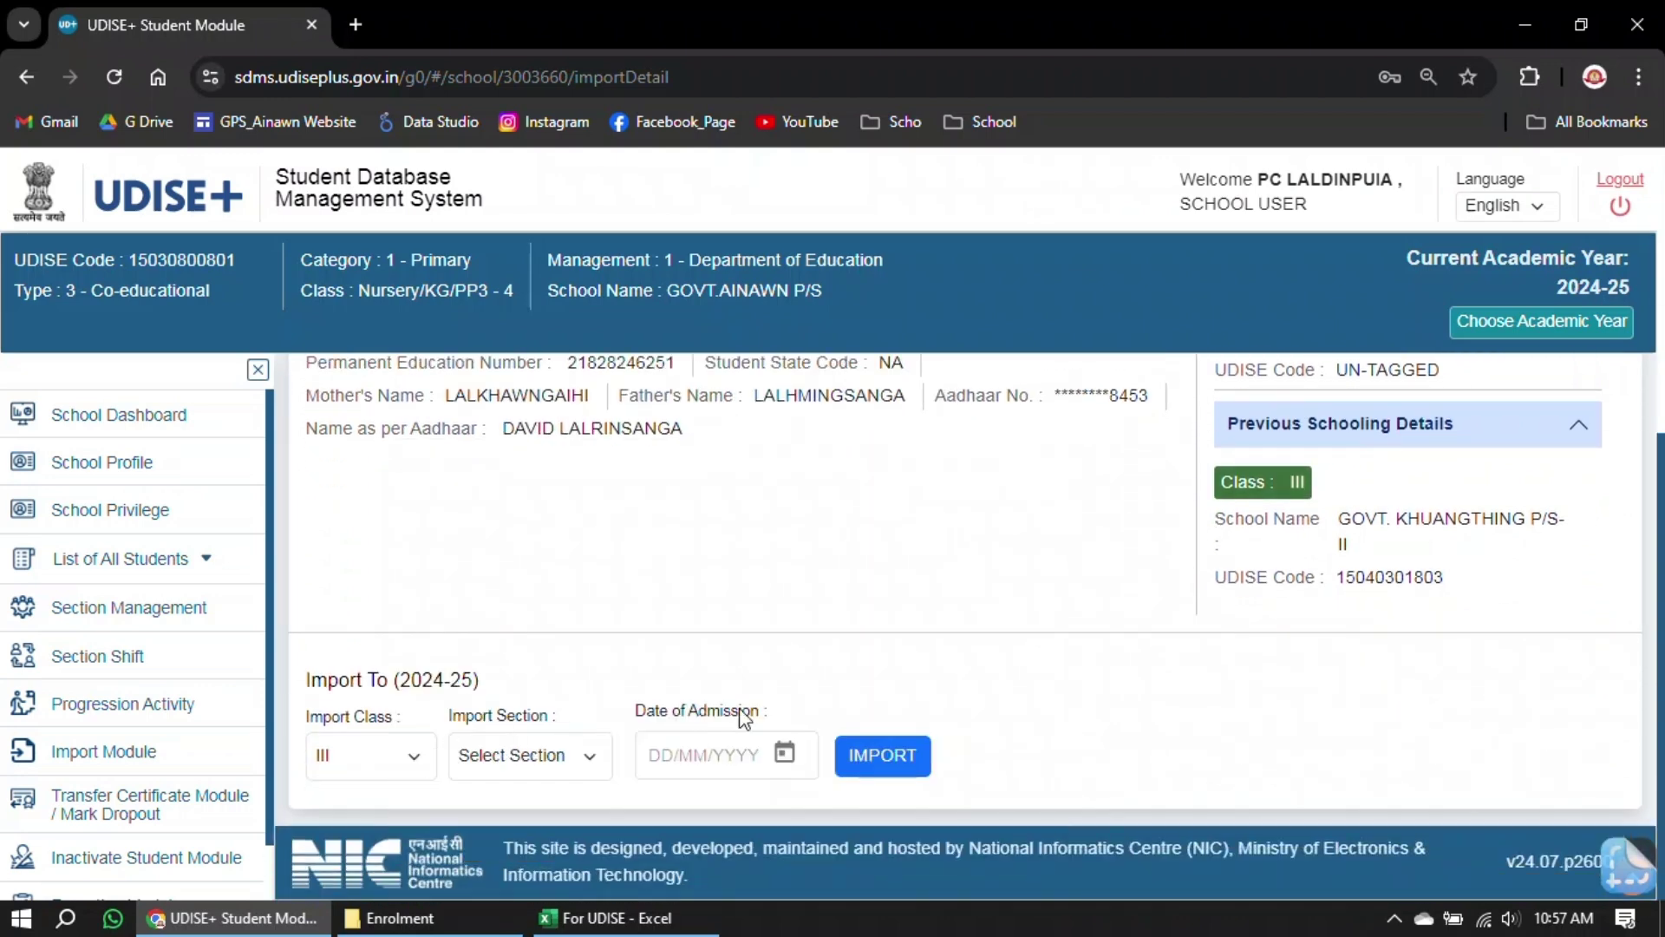
left_click(547, 754)
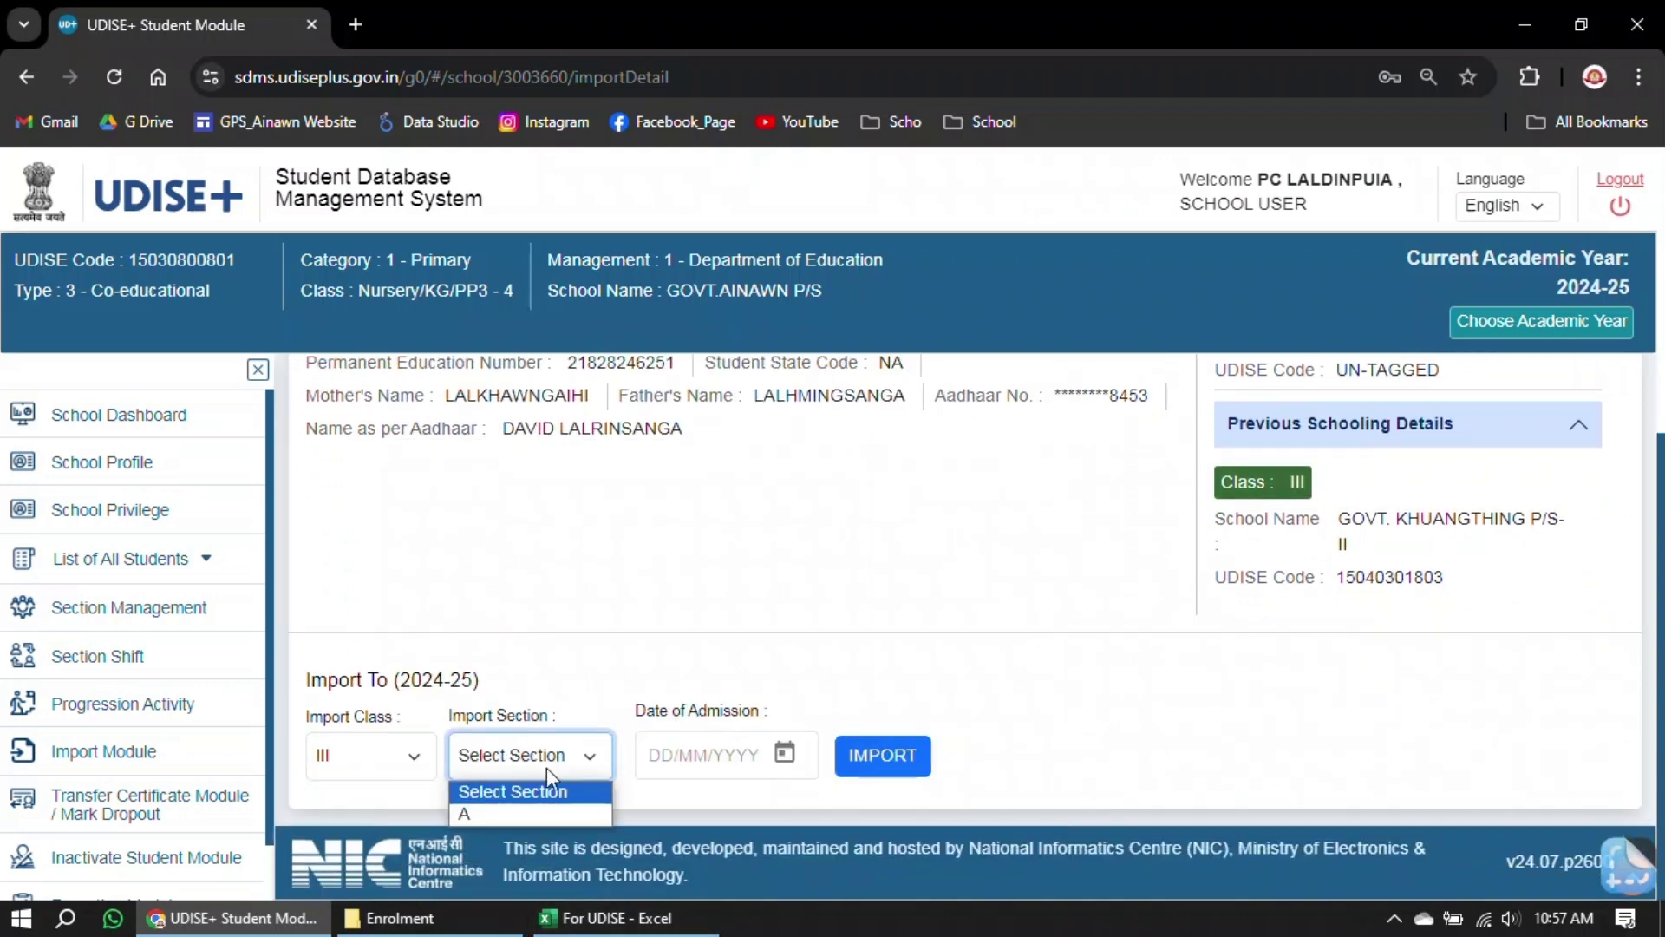
left_click(538, 814)
left_click(656, 756)
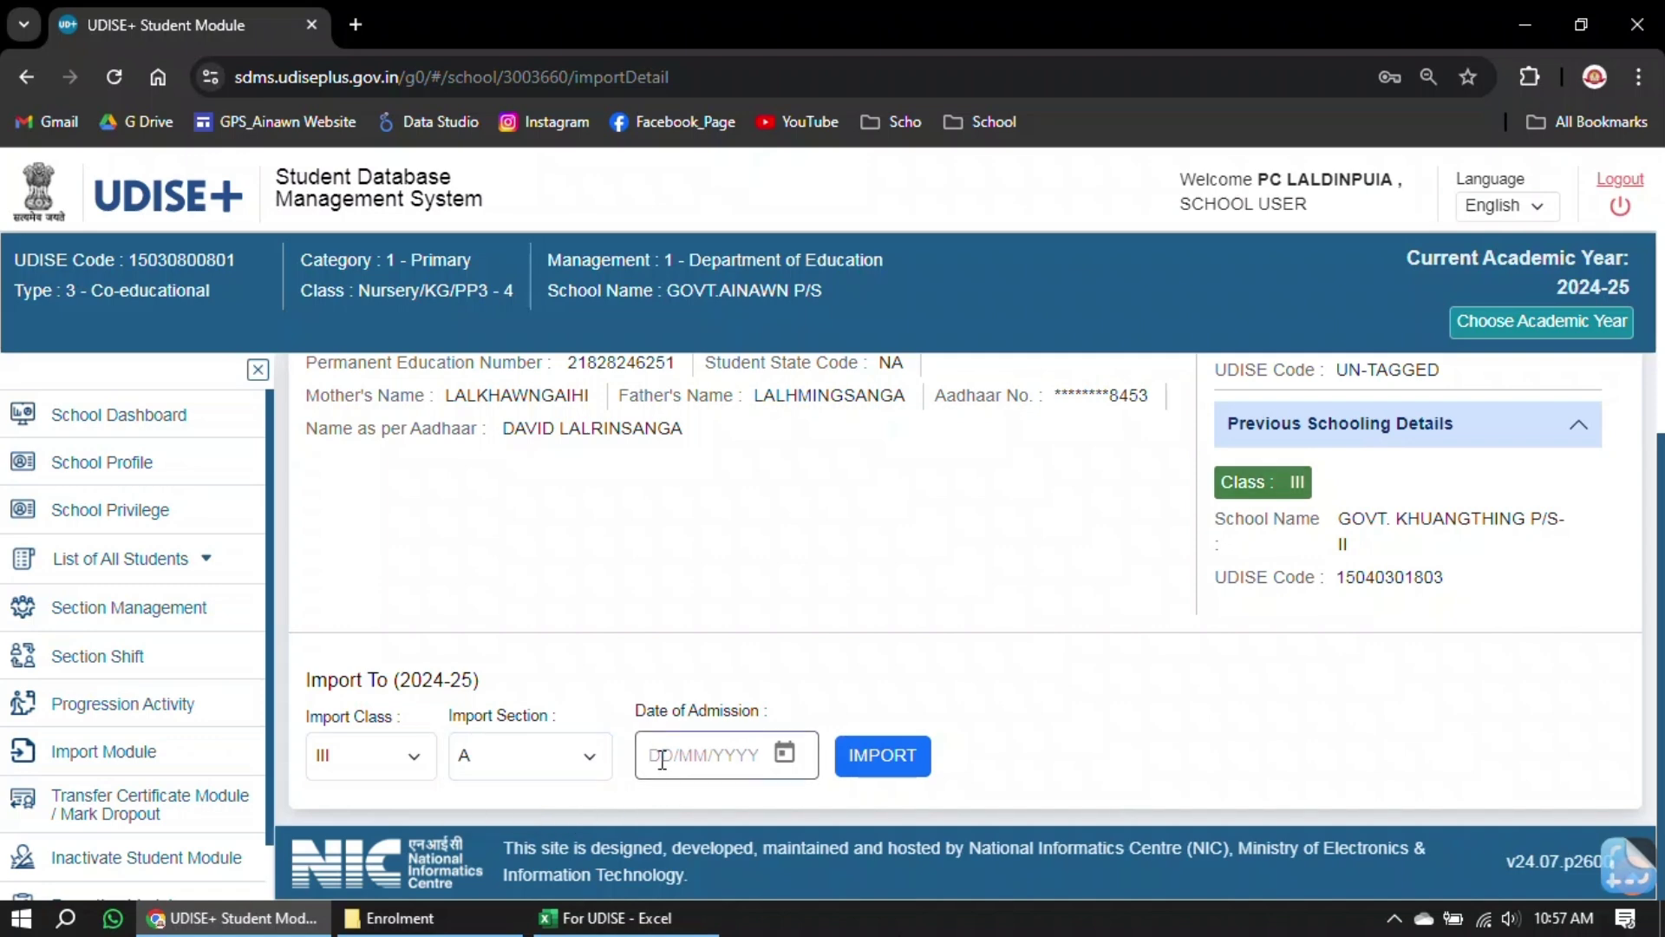
type("01/04/20")
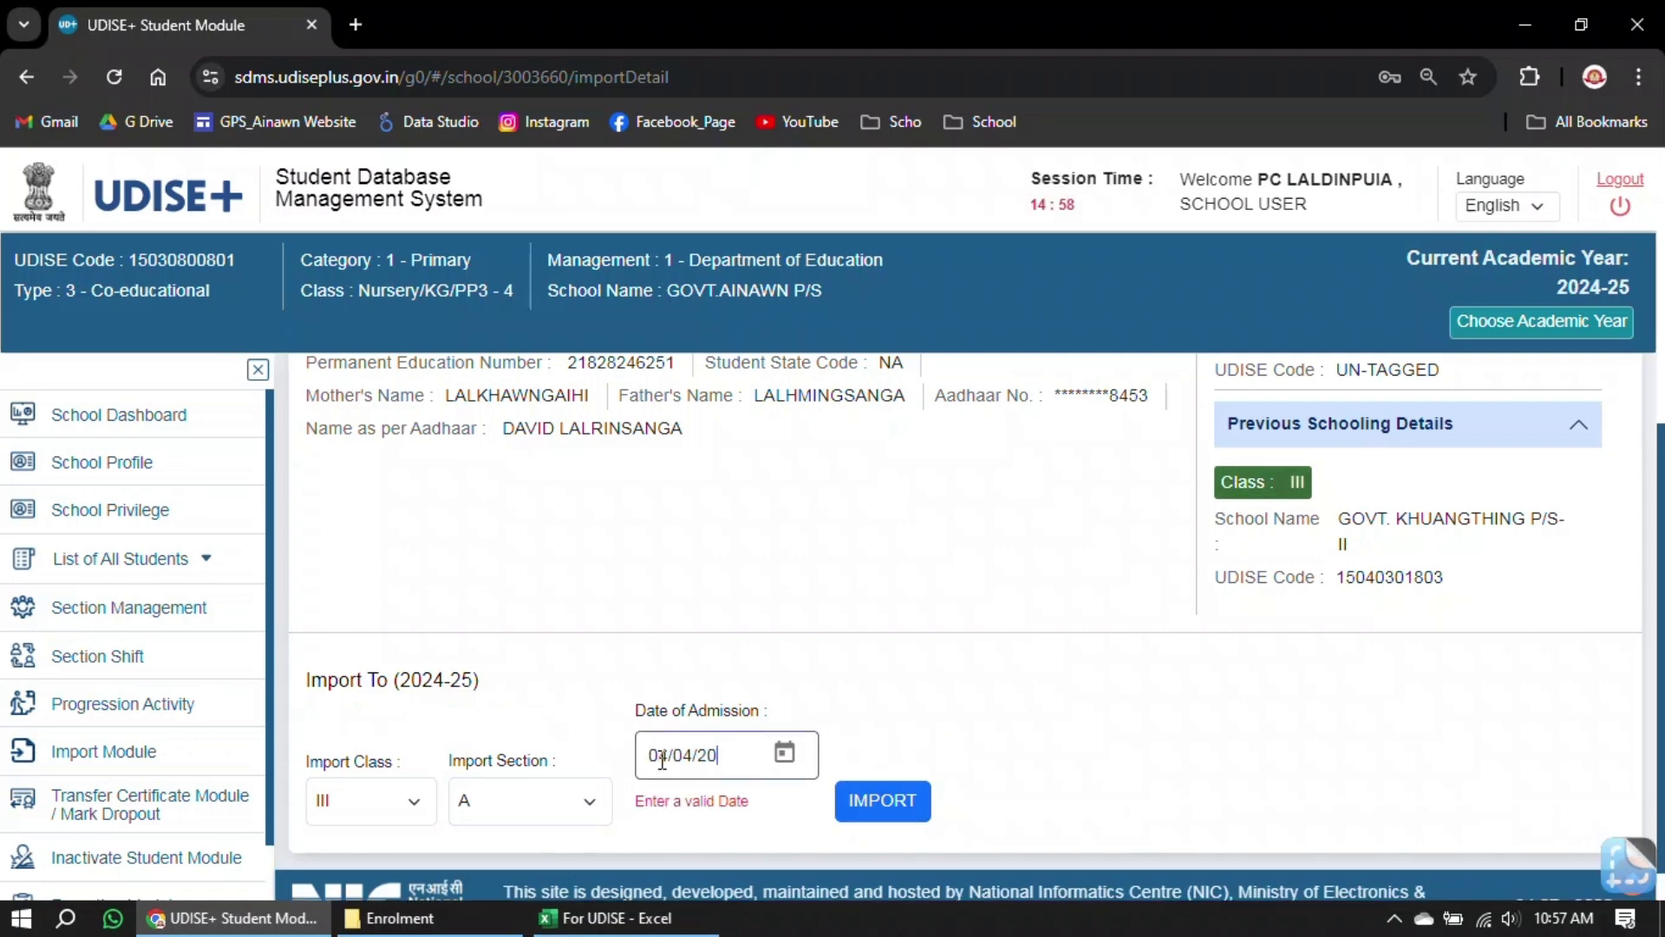
type("24")
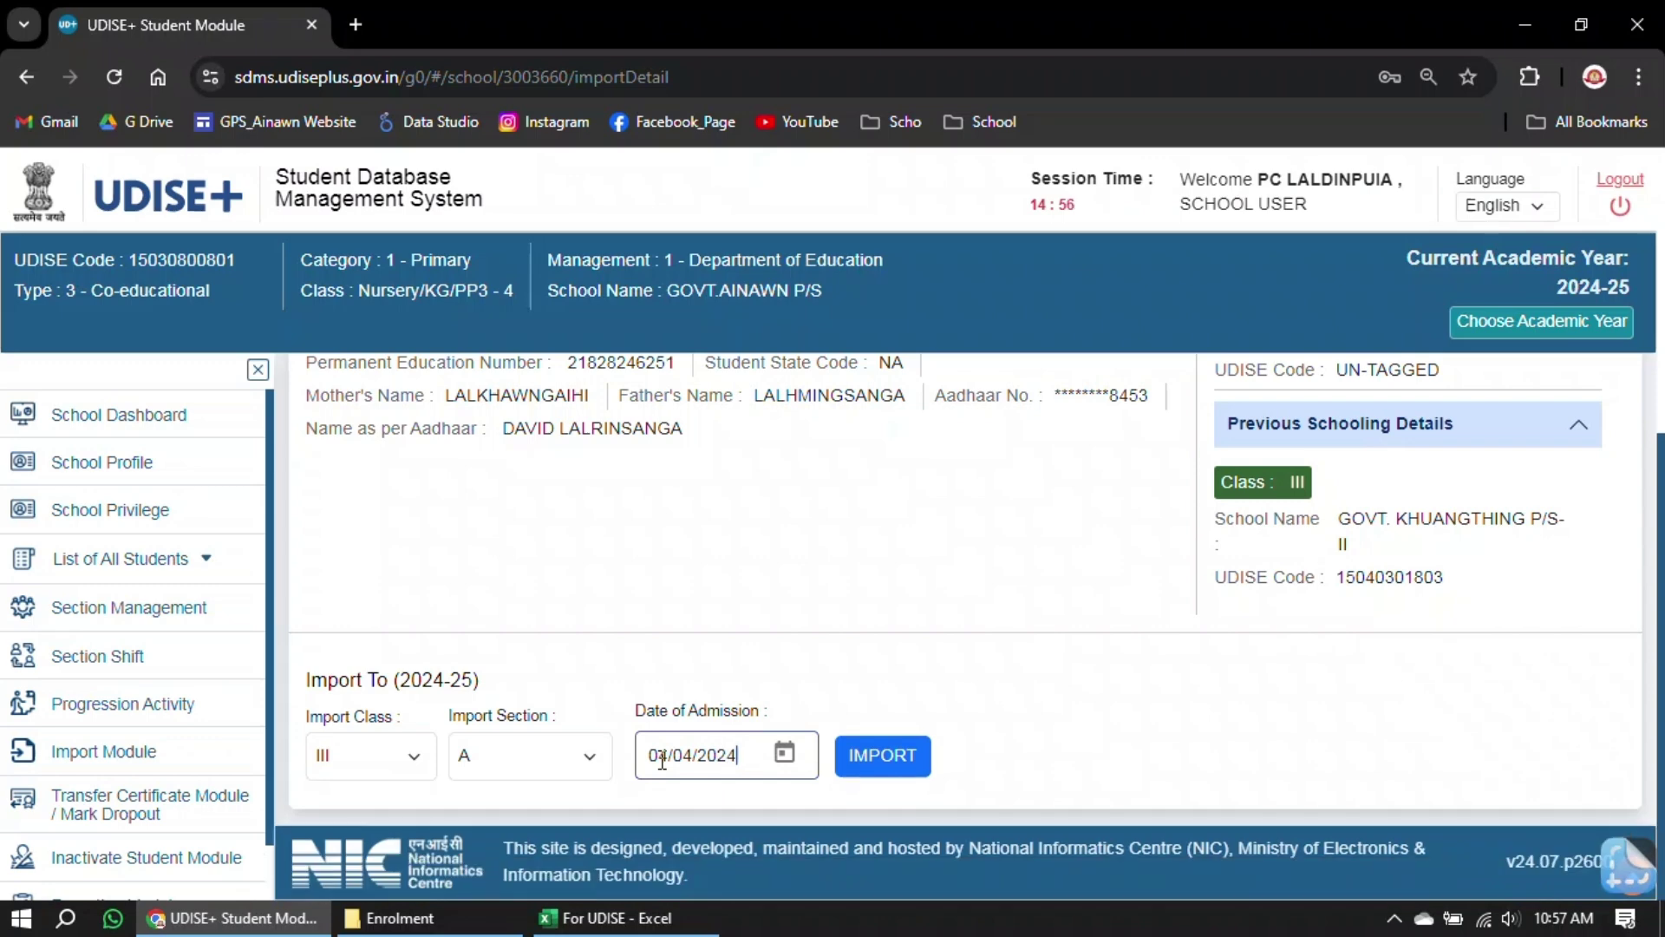
left_click(877, 767)
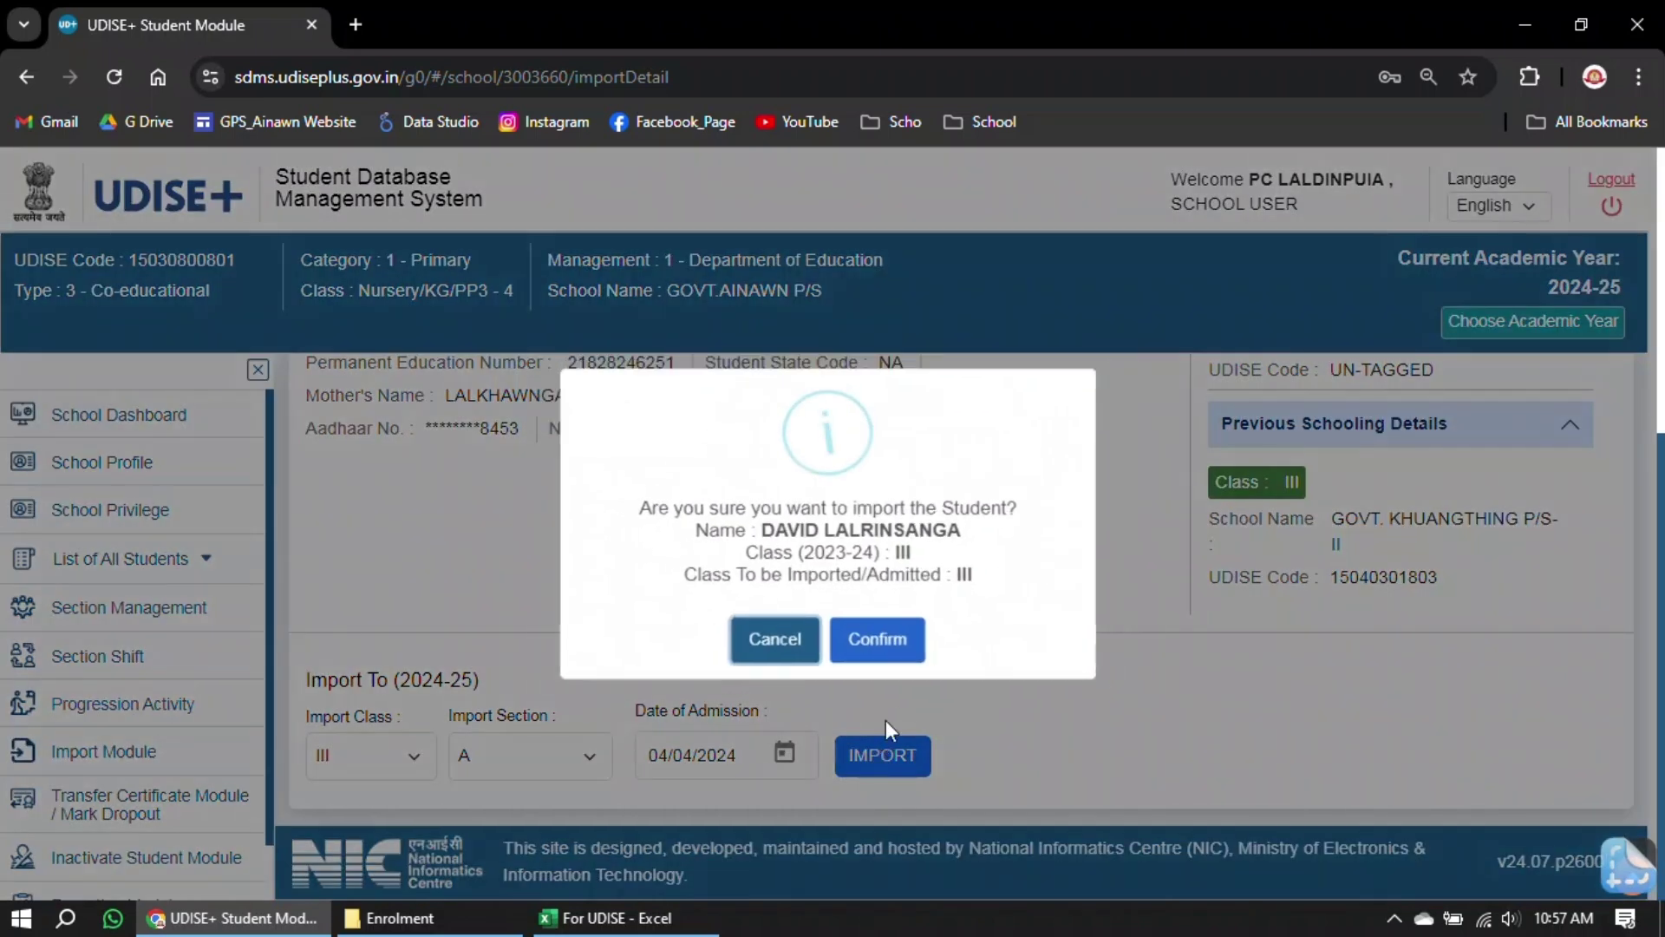
left_click(878, 658)
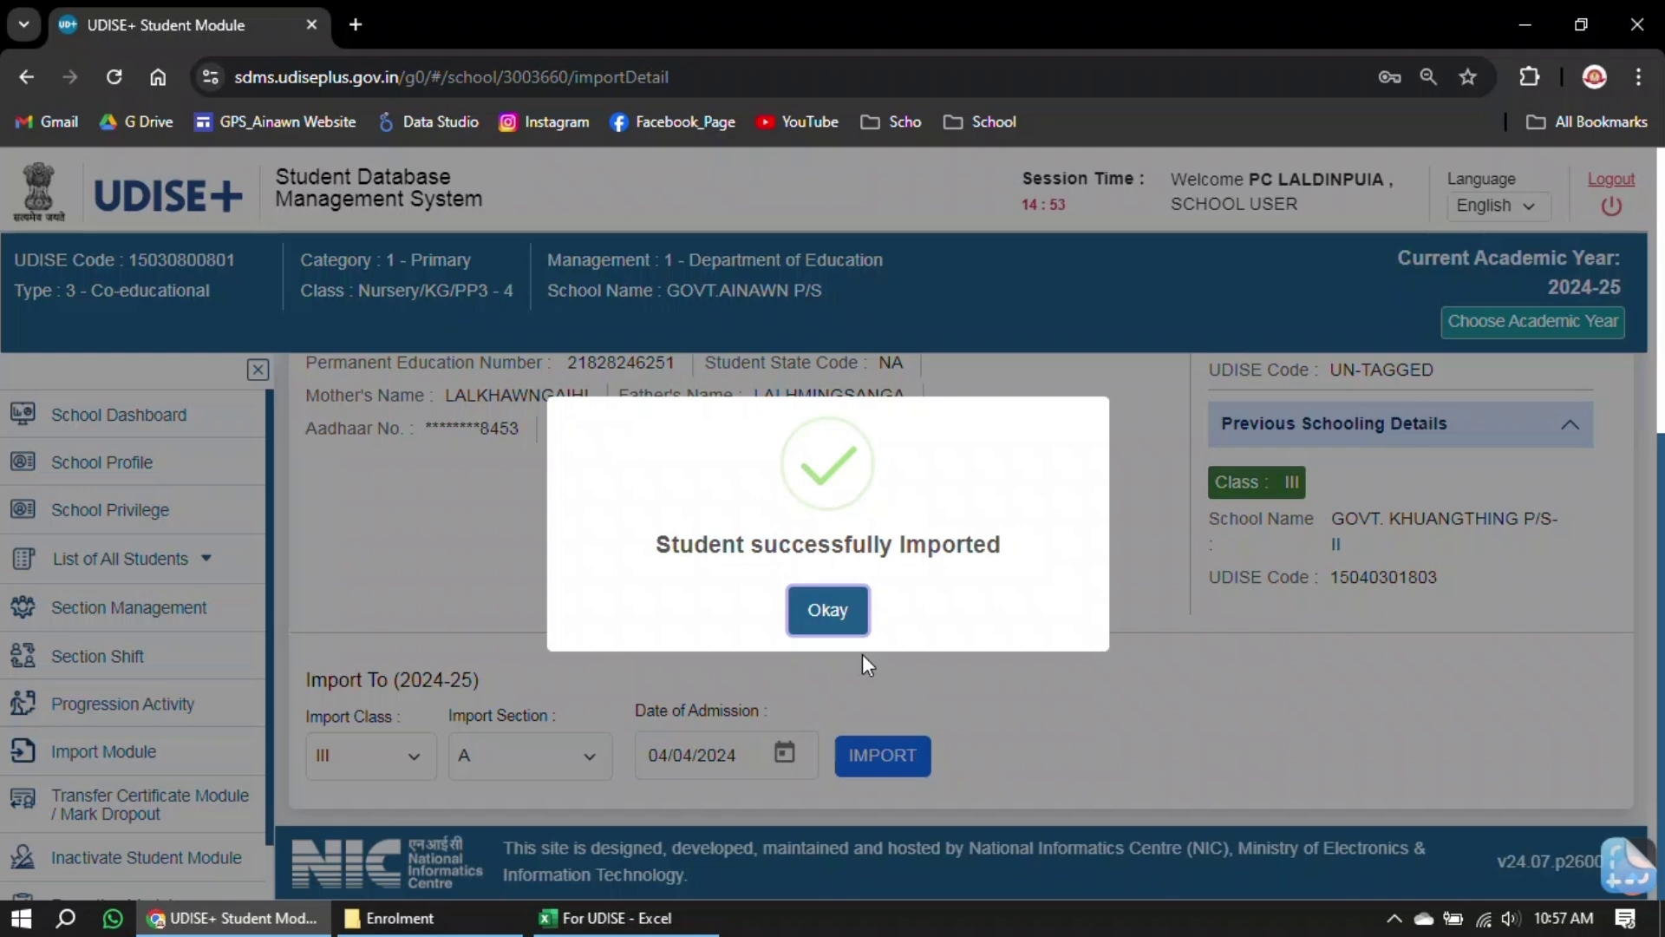
left_click(831, 619)
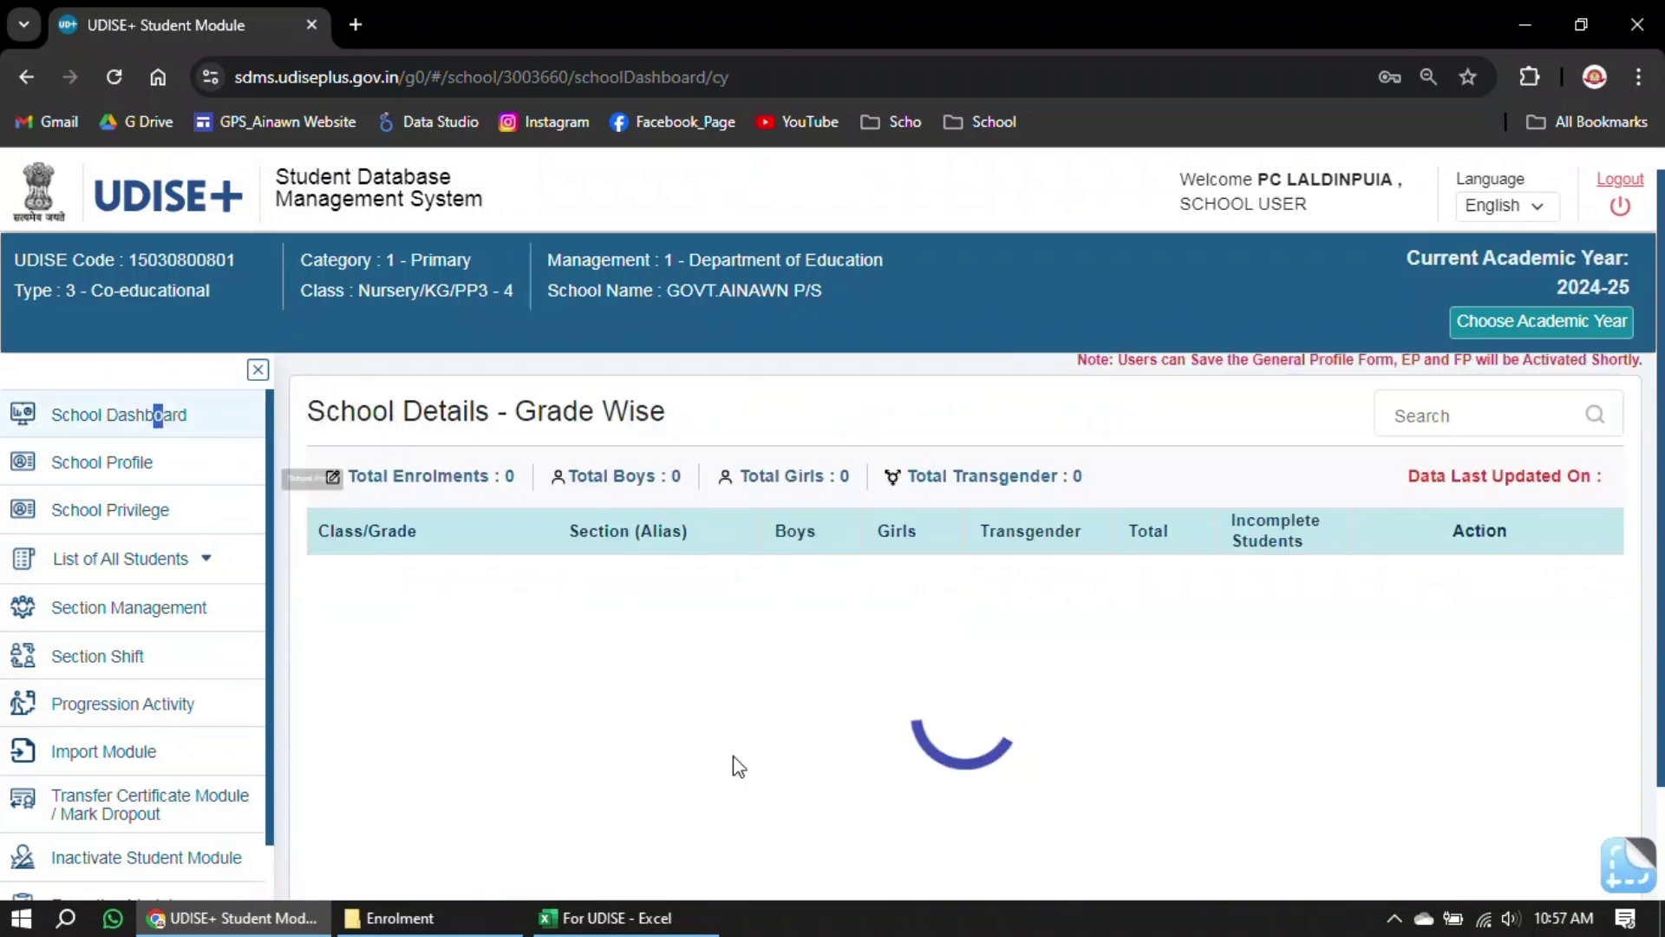
Step: Open the Class III Section A list from School Dashboard and search it for the imported student's name
left_click(158, 416)
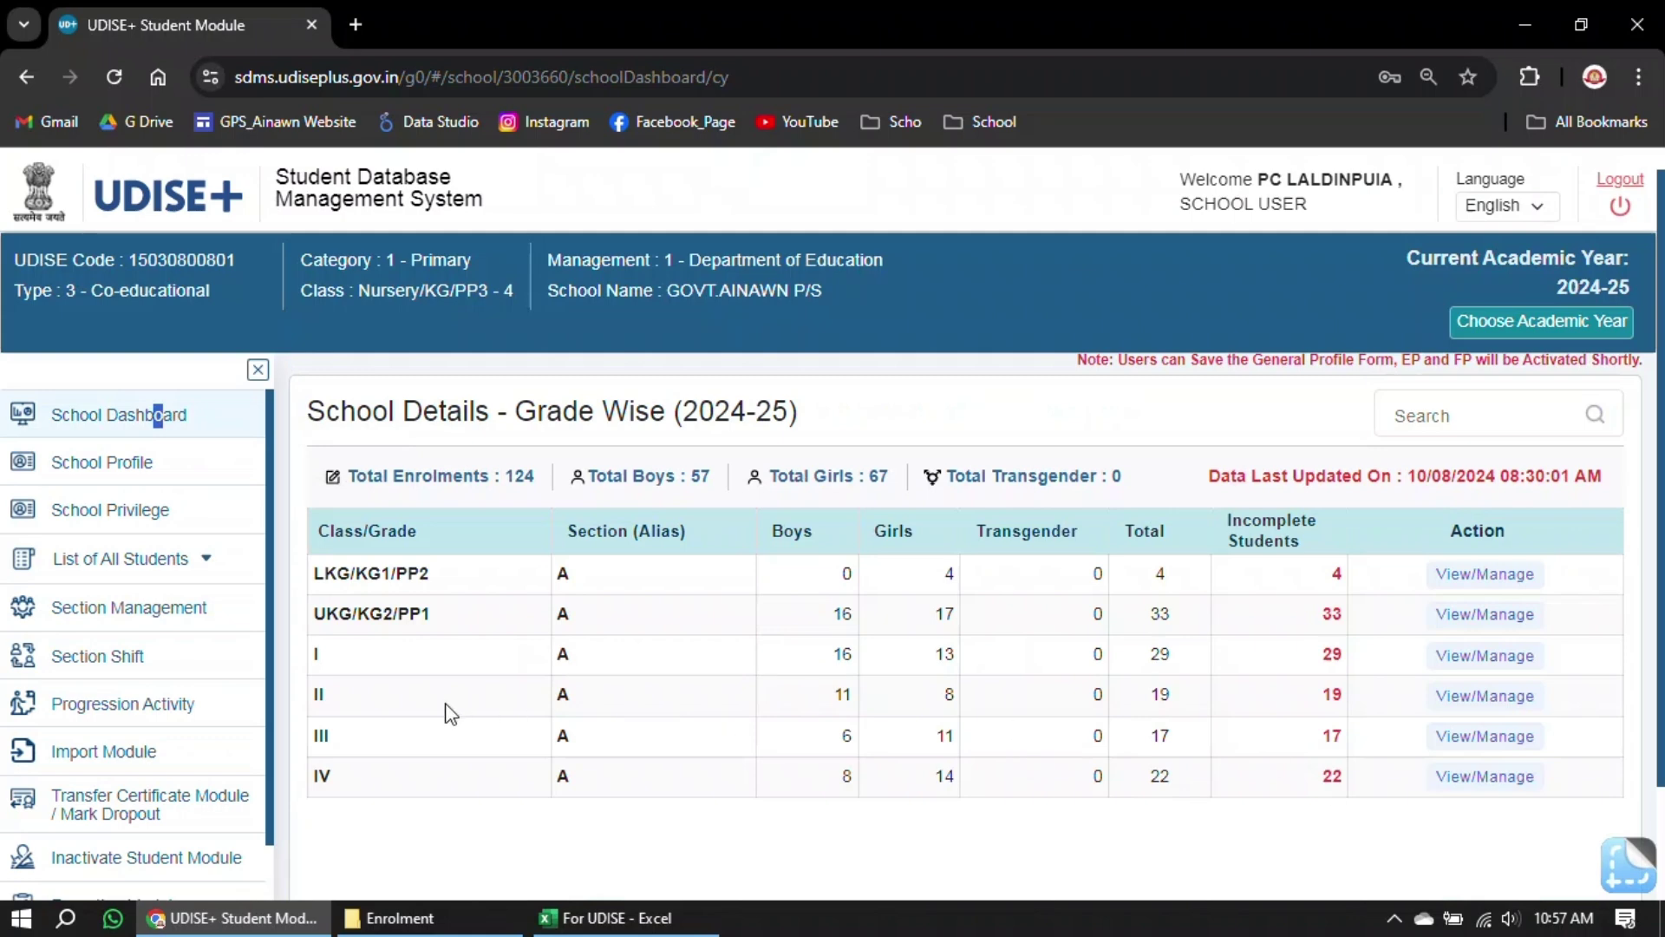
left_click(1474, 736)
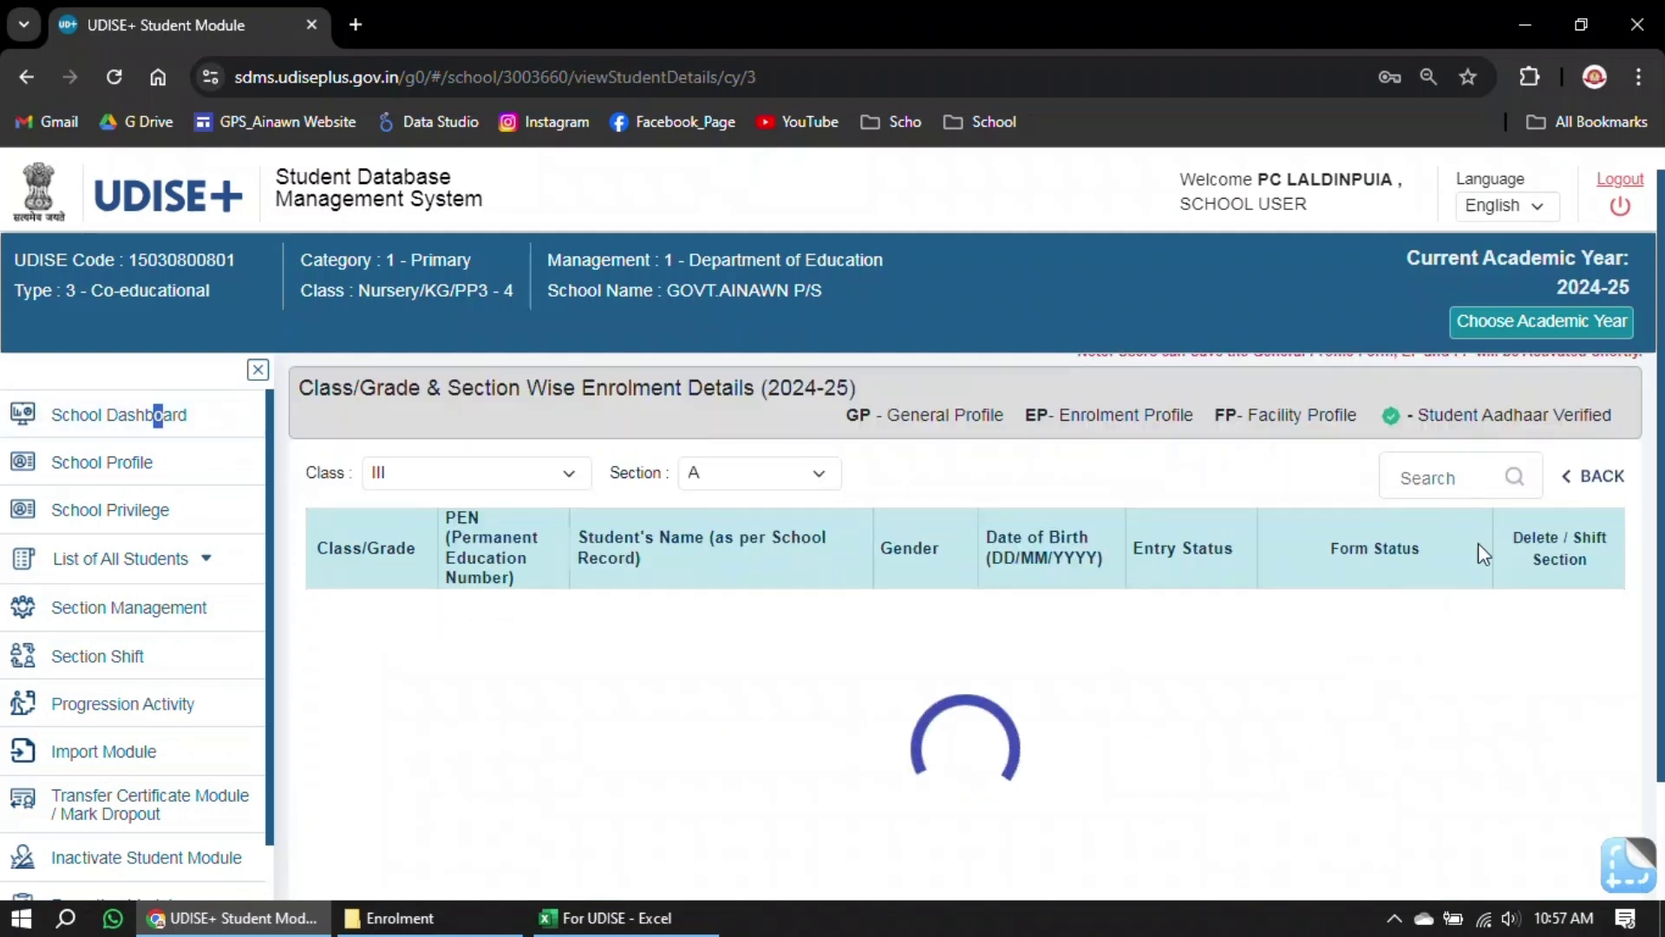
left_click(1427, 477)
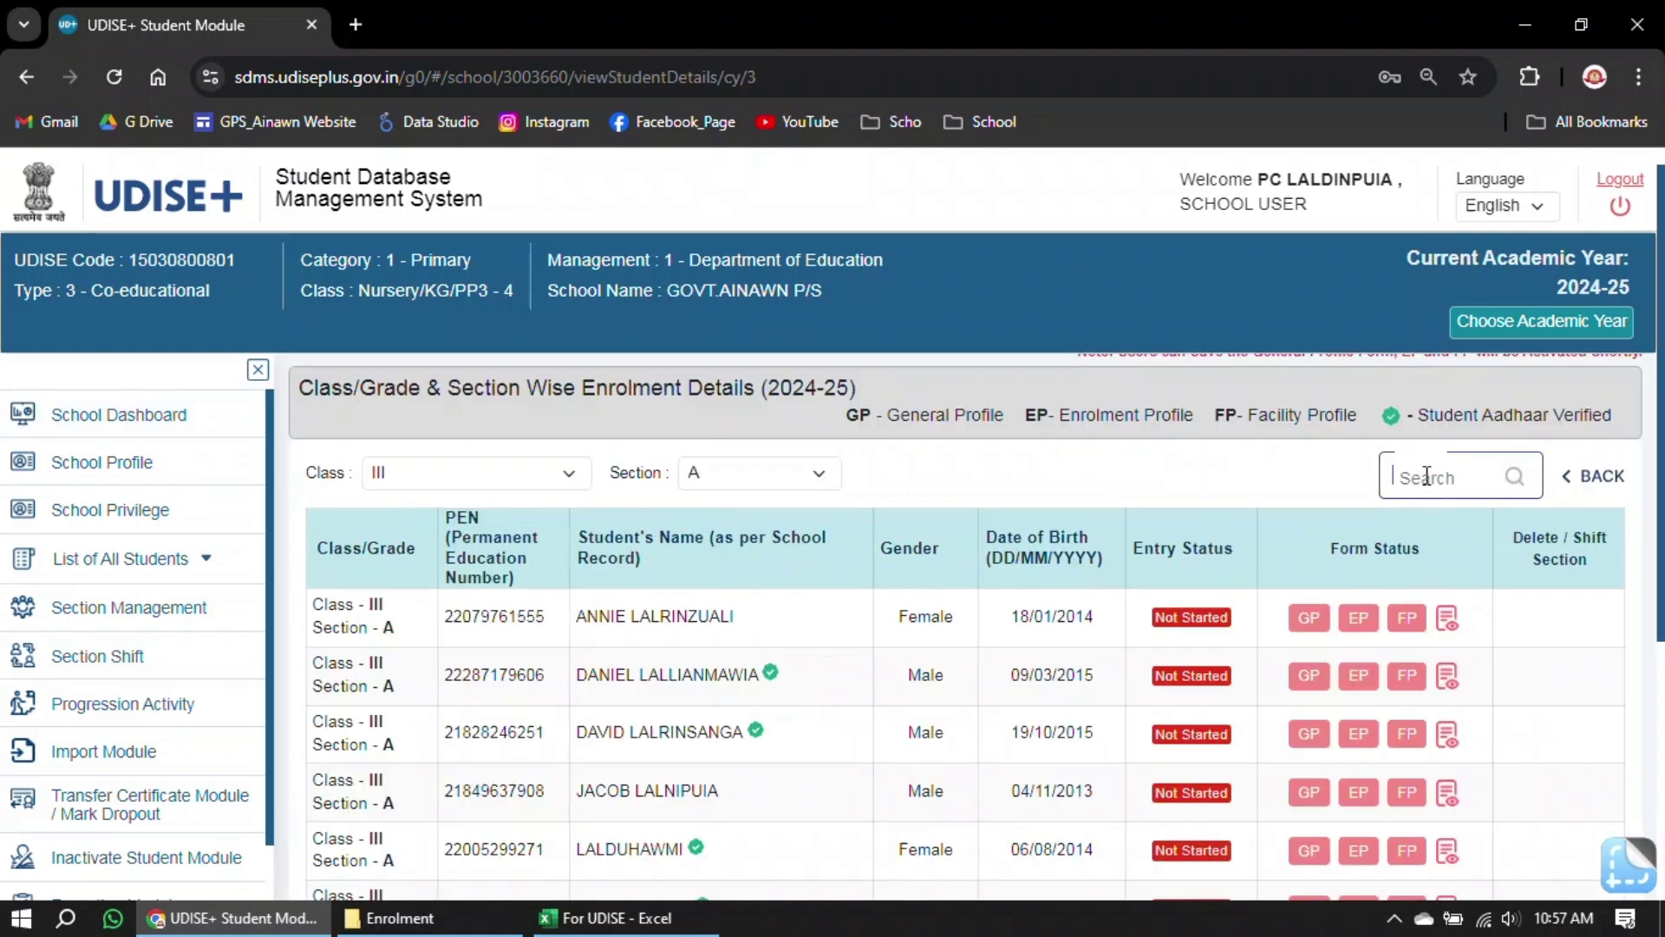
type("david")
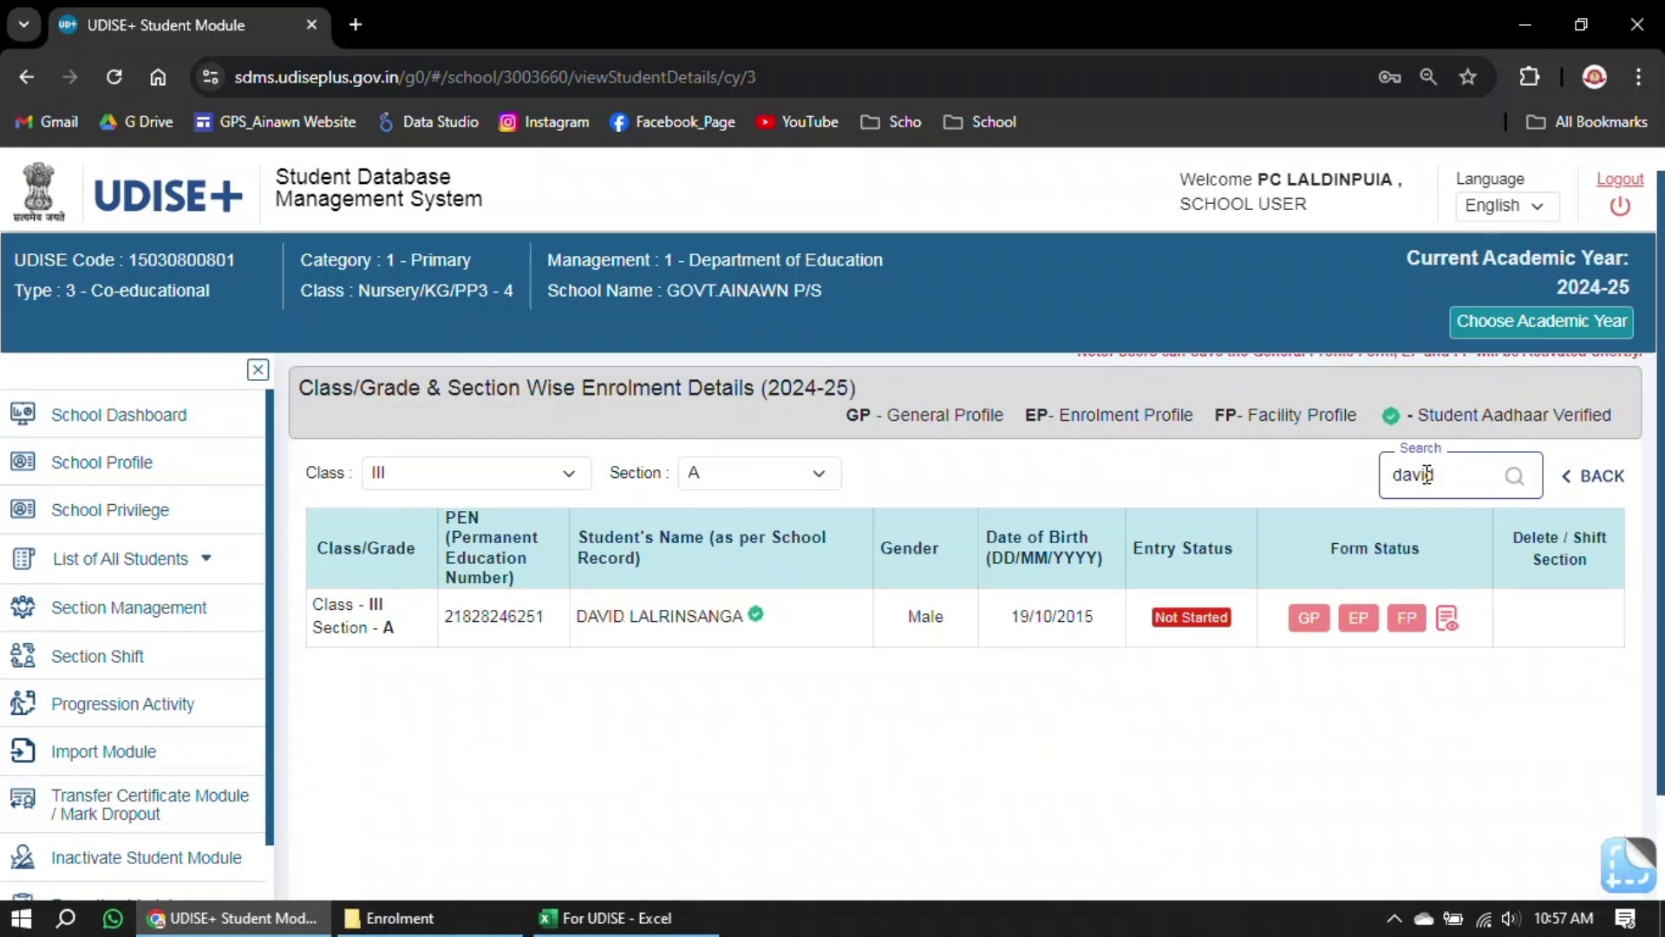